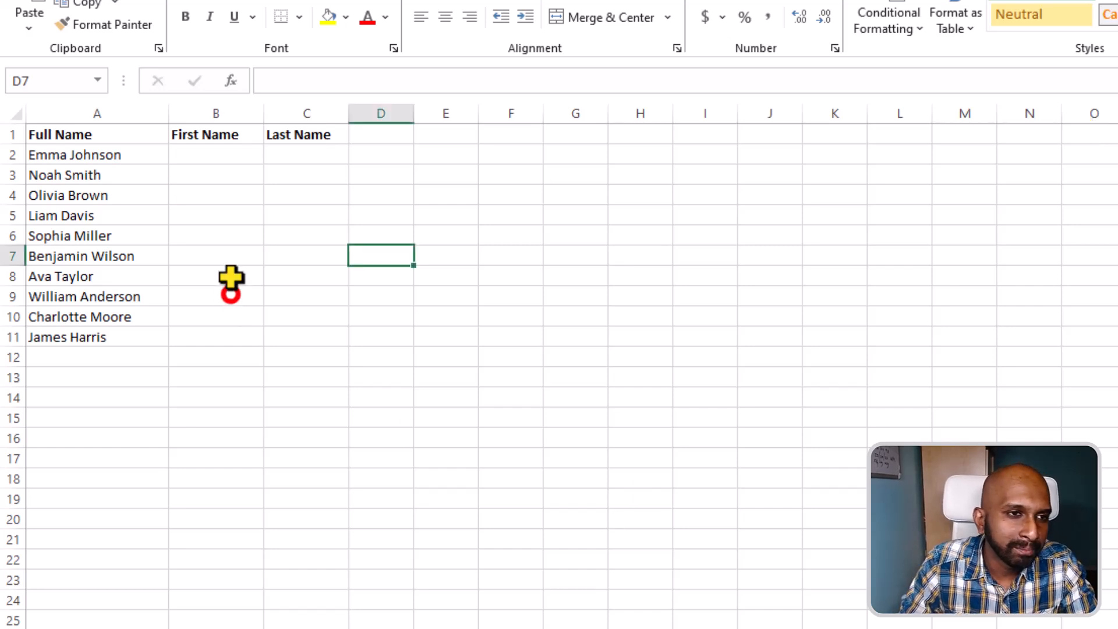
Step: Examine the Full Name entries in column A and the empty First Name and Last Name columns beside them
{"action": "left_click", "coordinate": [150, 156]}
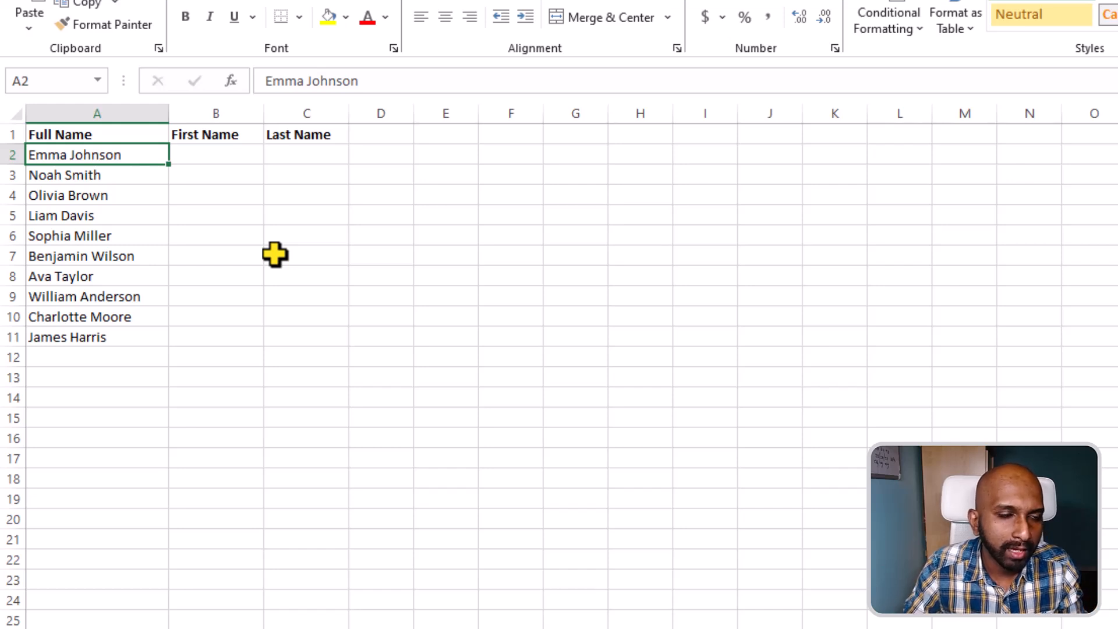
{"action": "left_click_drag", "start_coordinate": [120, 156], "coordinate": [135, 351]}
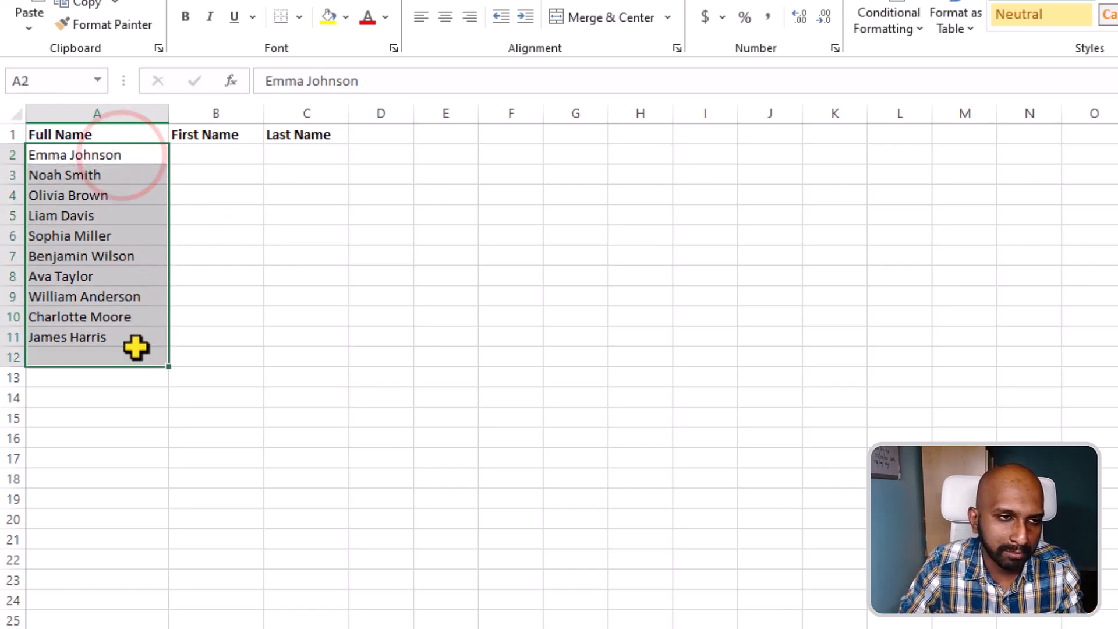
{"action": "left_click", "coordinate": [120, 178]}
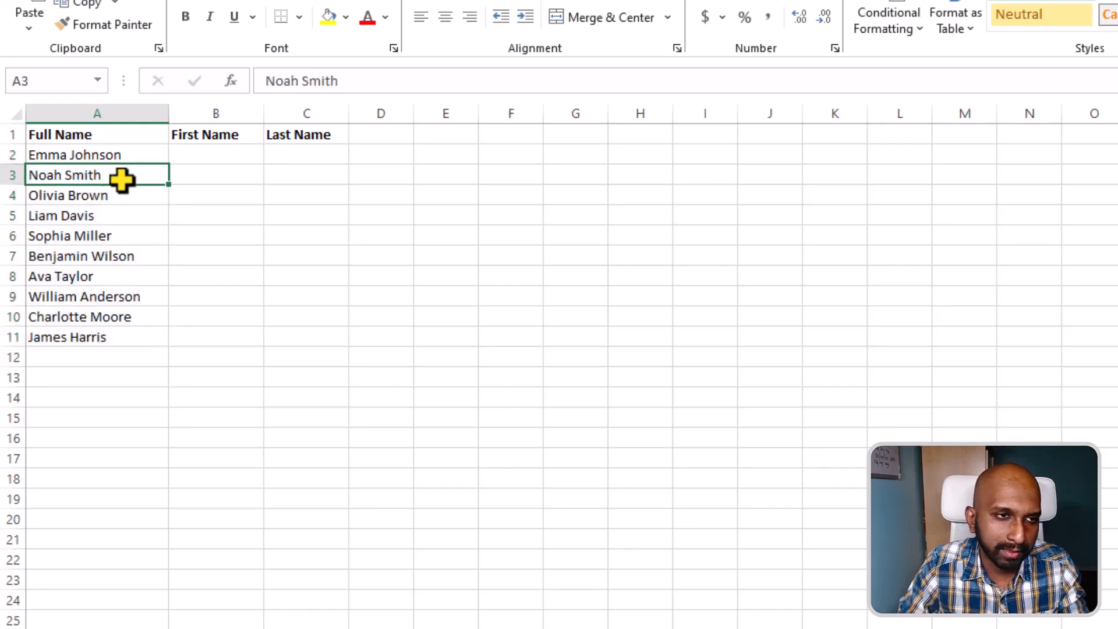
{"action": "left_click_drag", "start_coordinate": [129, 127], "coordinate": [129, 352]}
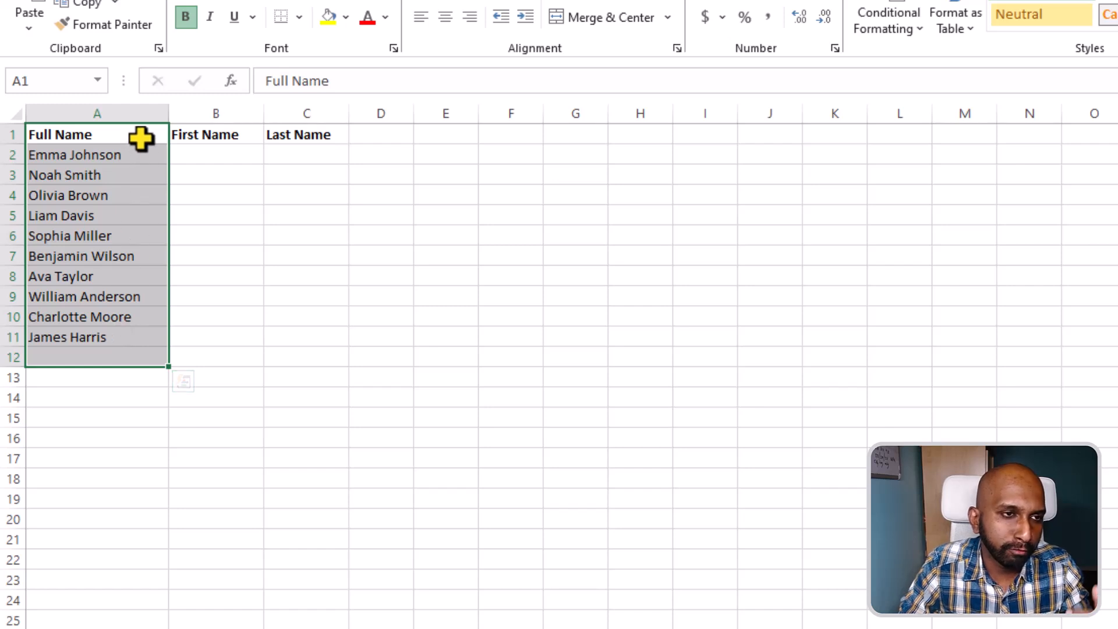
{"action": "left_click", "coordinate": [145, 180]}
{"action": "left_click", "coordinate": [129, 157]}
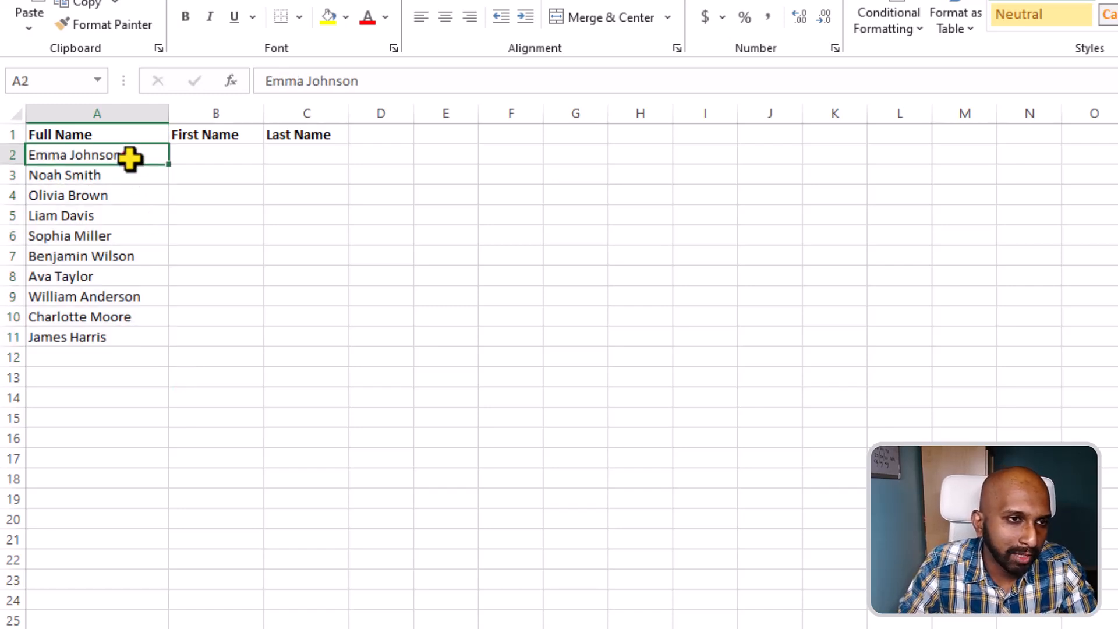
{"action": "left_click", "coordinate": [122, 180]}
{"action": "left_click", "coordinate": [123, 204]}
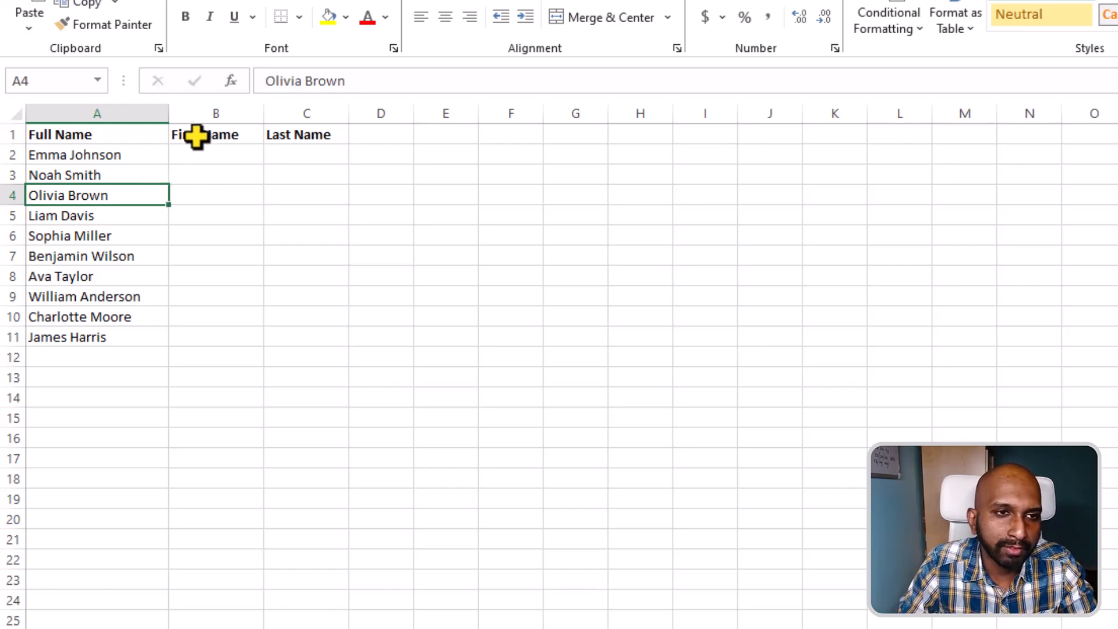
{"action": "left_click_drag", "start_coordinate": [197, 139], "coordinate": [326, 140]}
{"action": "left_click", "coordinate": [204, 172]}
{"action": "left_click", "coordinate": [217, 139]}
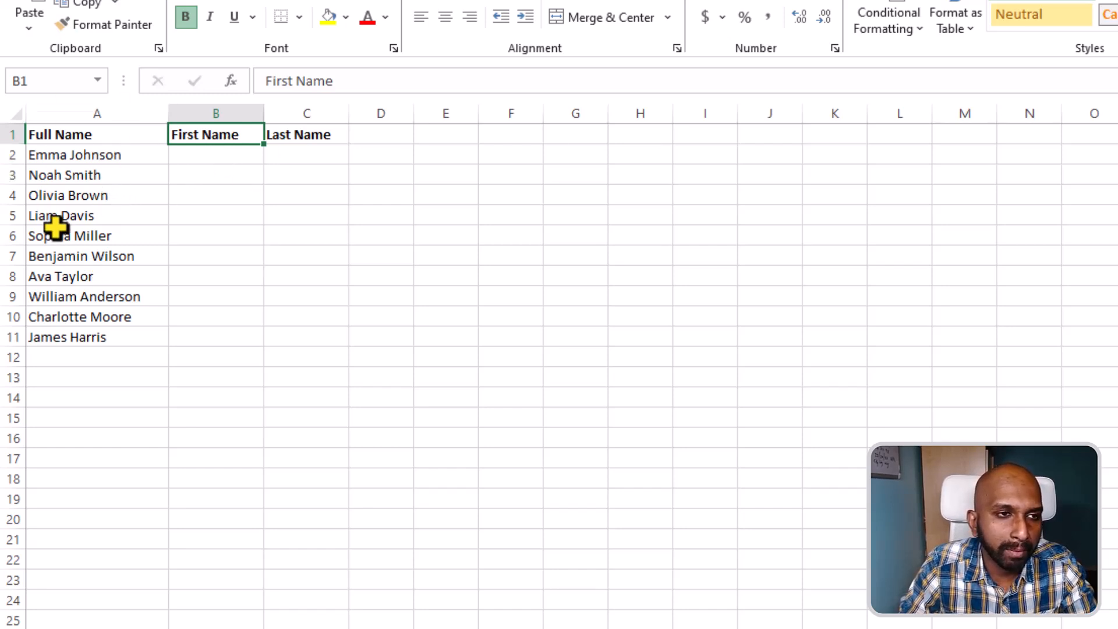
{"action": "left_click", "coordinate": [306, 158]}
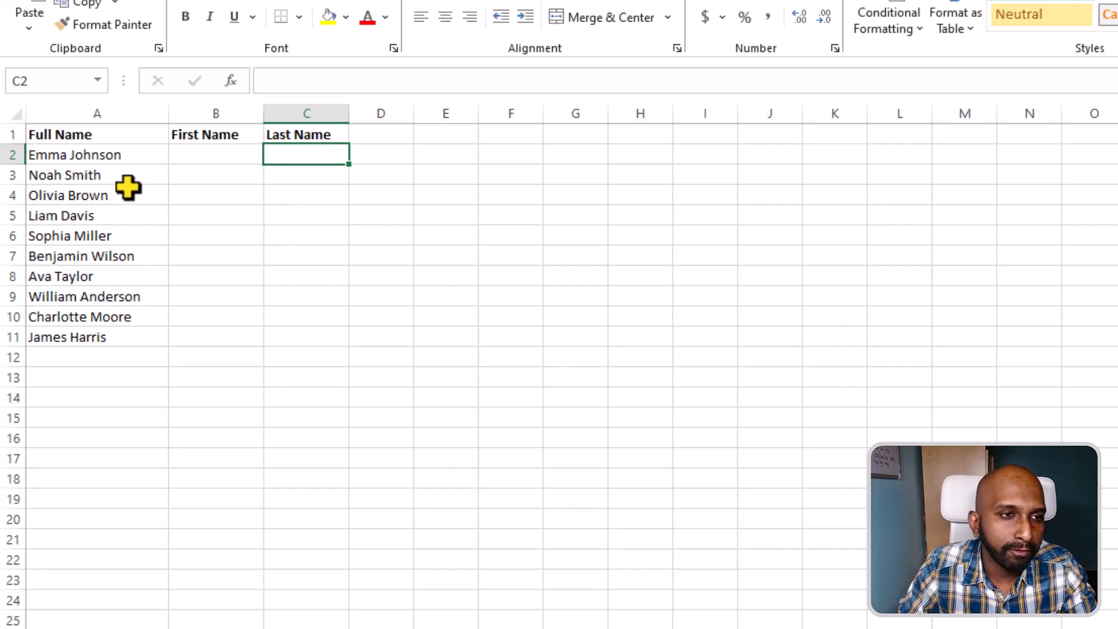
Step: Start Text to Columns on the full names in A2:A11 and choose the Delimited data type
{"action": "left_click_drag", "start_coordinate": [132, 153], "coordinate": [105, 347]}
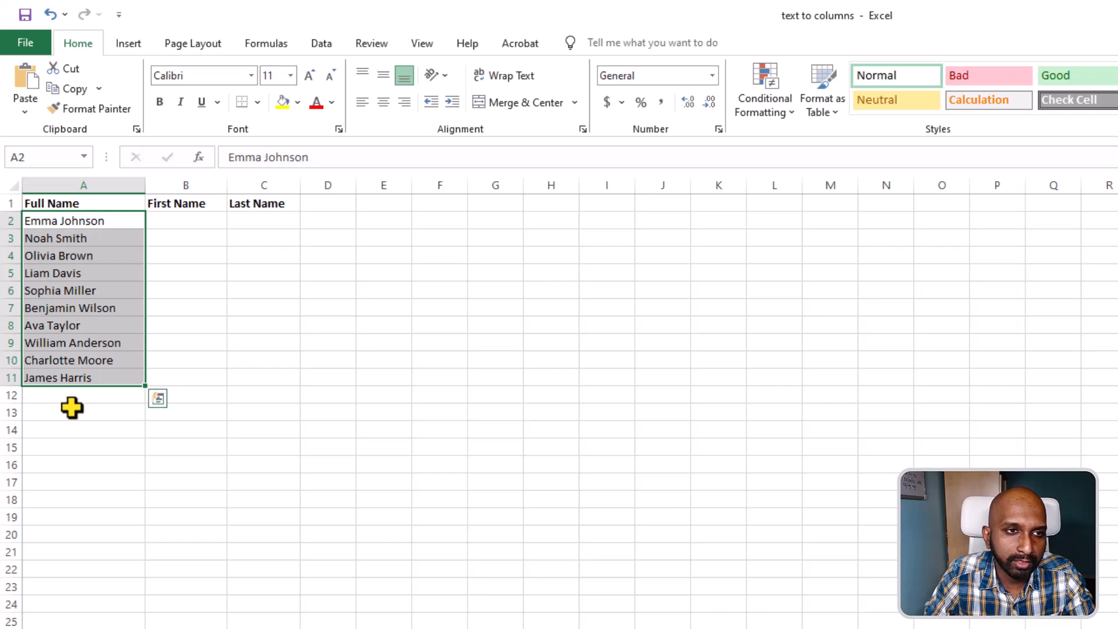
{"action": "left_click", "coordinate": [323, 47]}
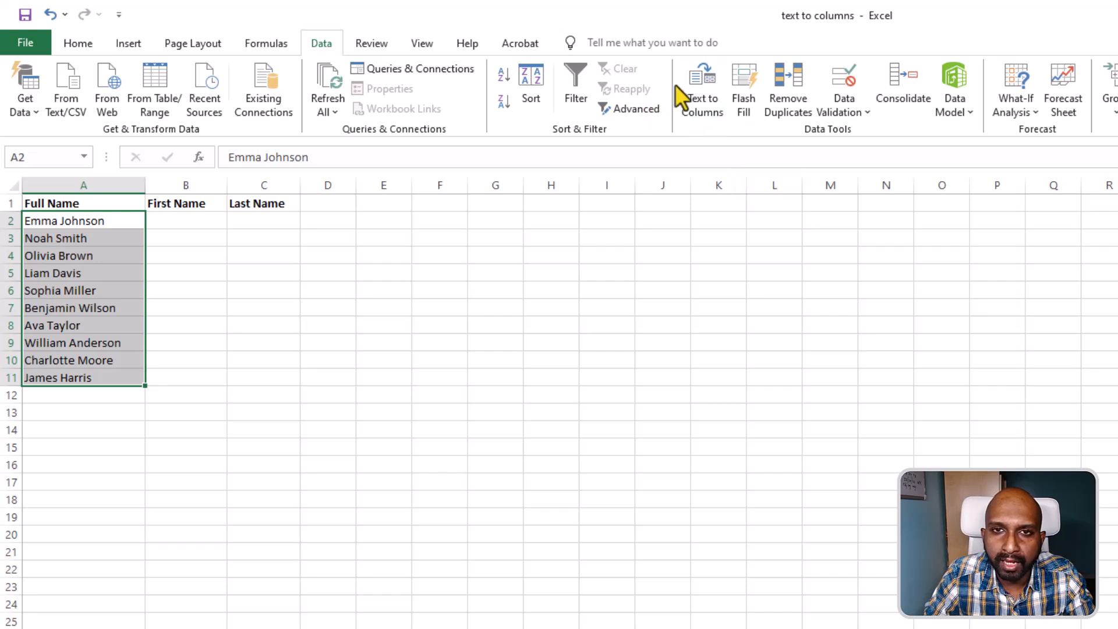
{"action": "left_click", "coordinate": [707, 85]}
{"action": "mouse_move", "coordinate": [627, 124]}
{"action": "left_mouse_down"}
{"action": "mouse_move", "coordinate": [597, 156]}
{"action": "mouse_move", "coordinate": [591, 131]}
{"action": "mouse_move", "coordinate": [620, 132]}
{"action": "left_mouse_up"}
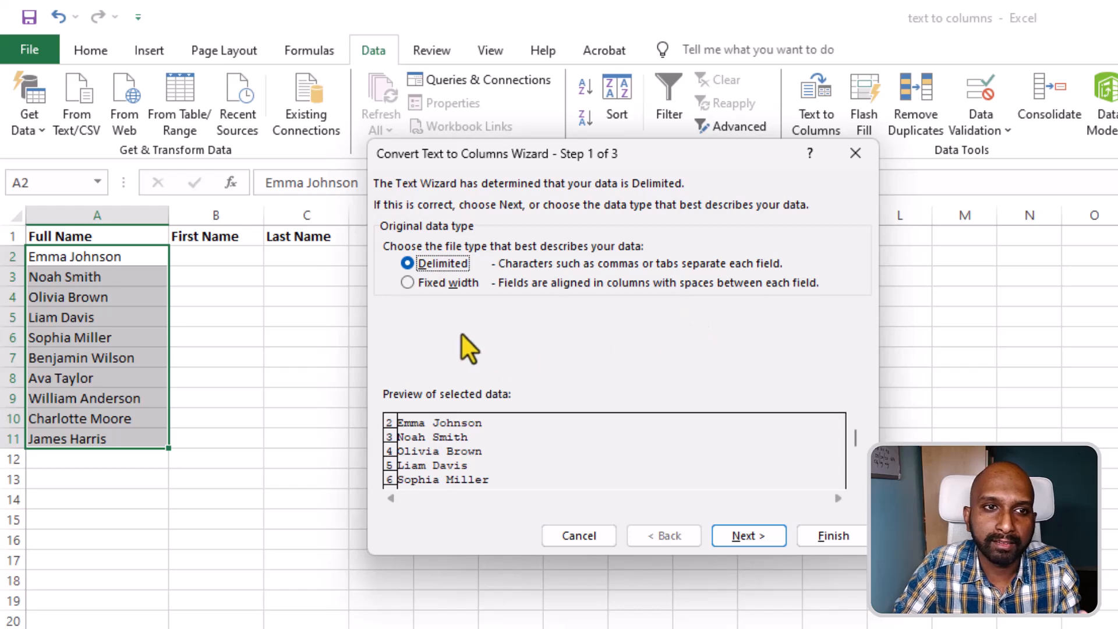
{"action": "left_click", "coordinate": [440, 261]}
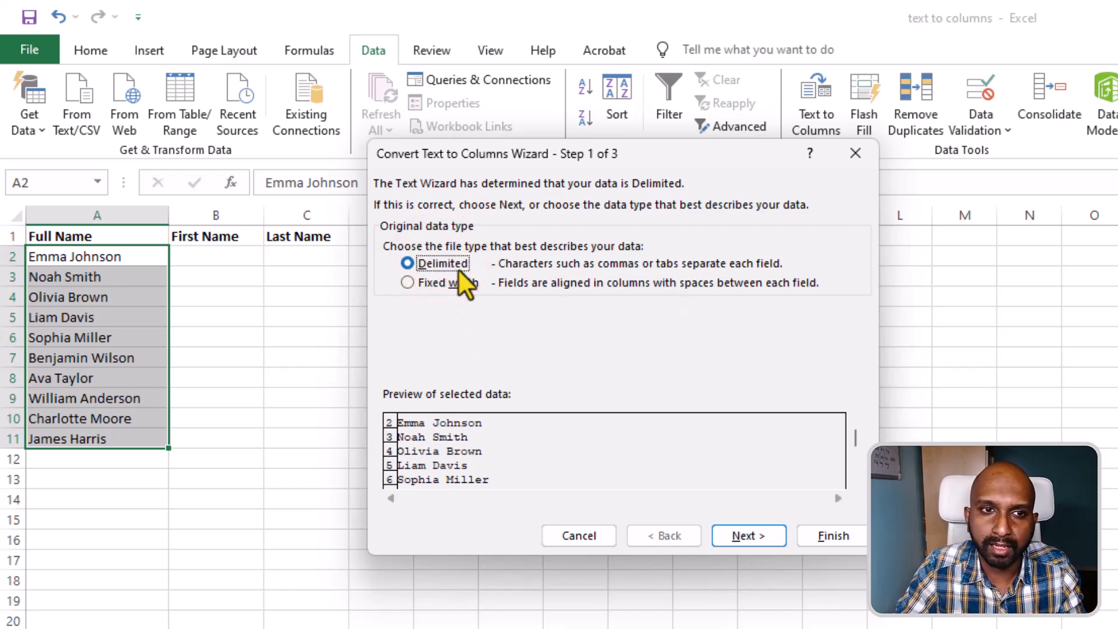
{"action": "left_click", "coordinate": [754, 537]}
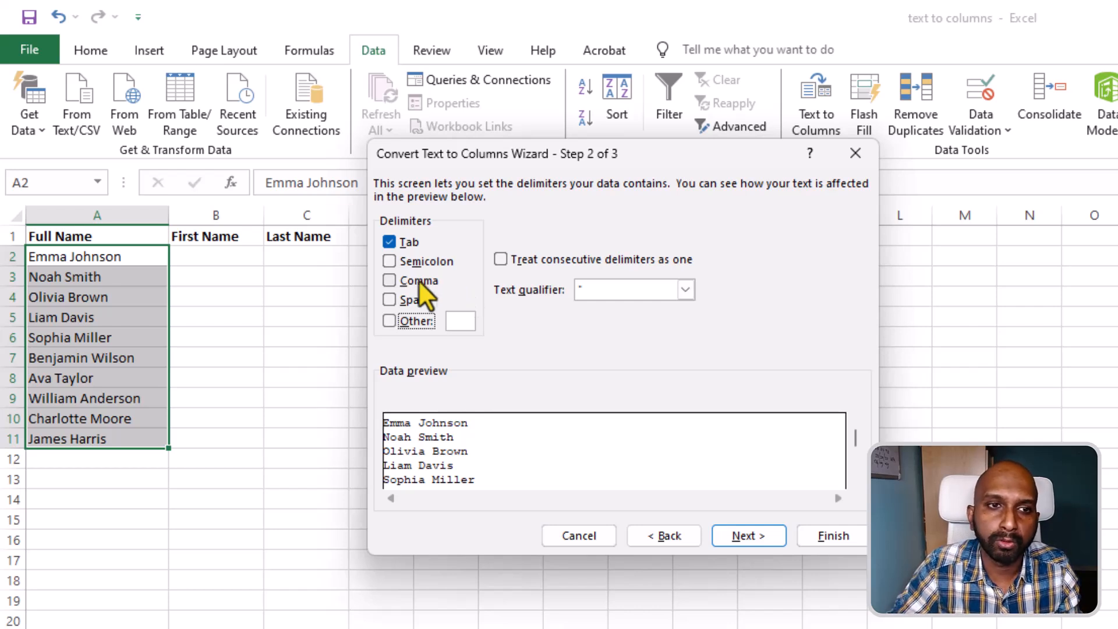
{"action": "left_click", "coordinate": [389, 321]}
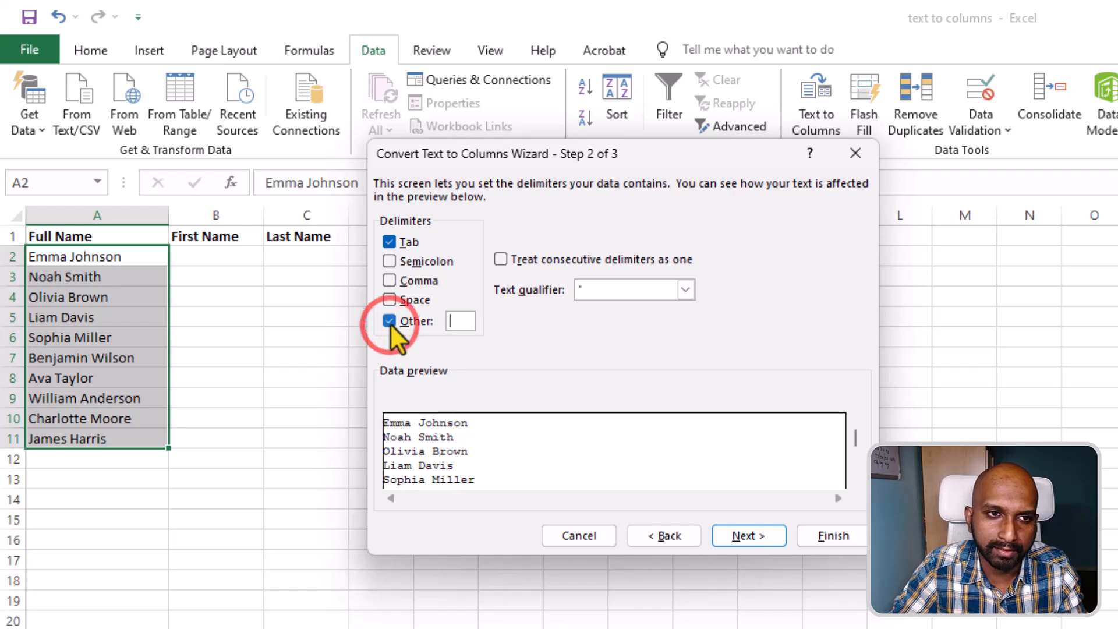
{"action": "left_click", "coordinate": [457, 321]}
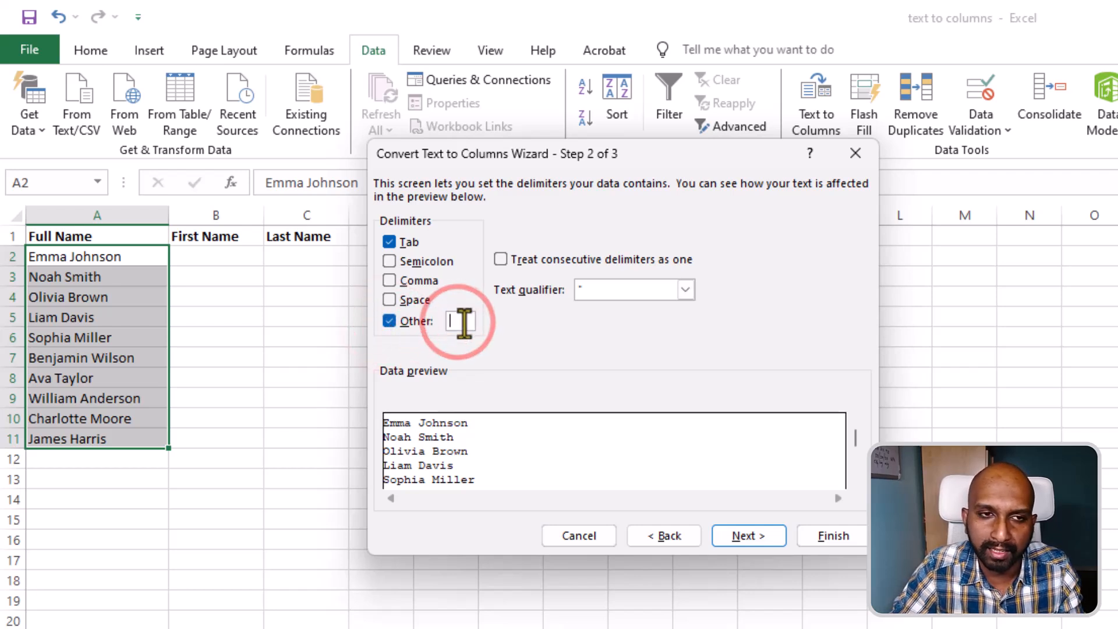
{"action": "left_click", "coordinate": [388, 321]}
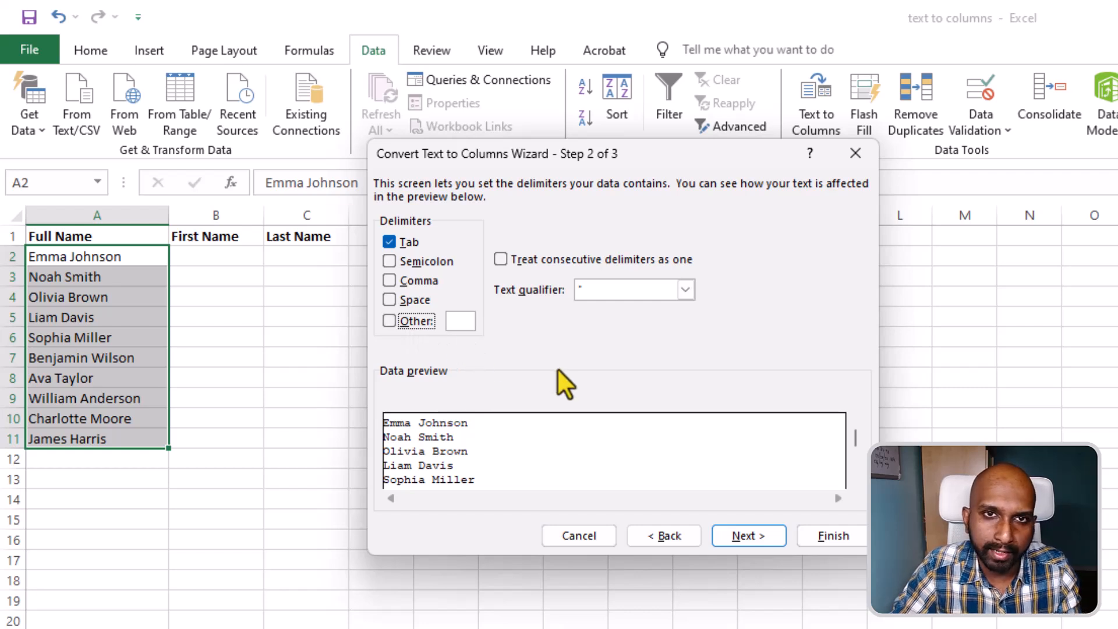
Step: Make Space the only delimiter instead of Tab and use the General column data format
{"action": "left_click", "coordinate": [390, 299]}
{"action": "left_click", "coordinate": [389, 242]}
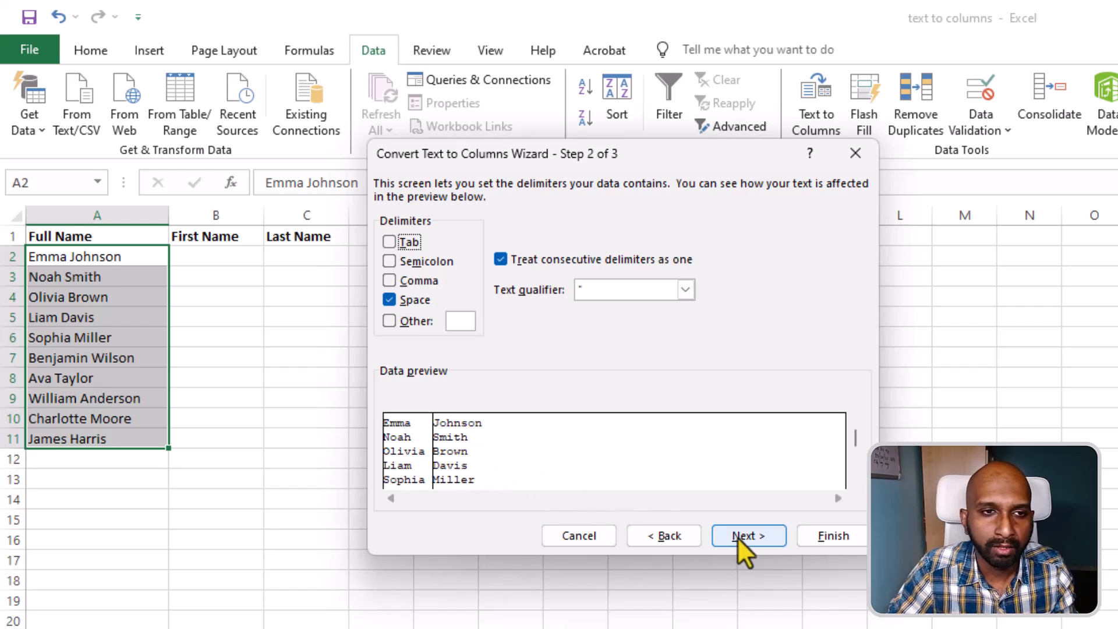
{"action": "left_click", "coordinate": [757, 532]}
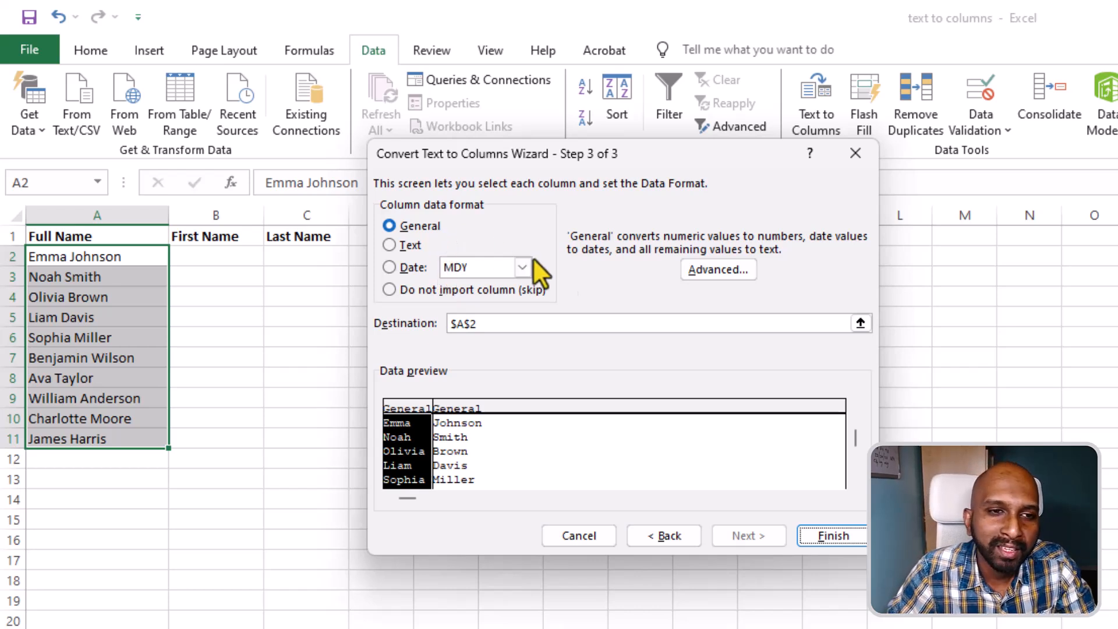
{"action": "left_click", "coordinate": [389, 226]}
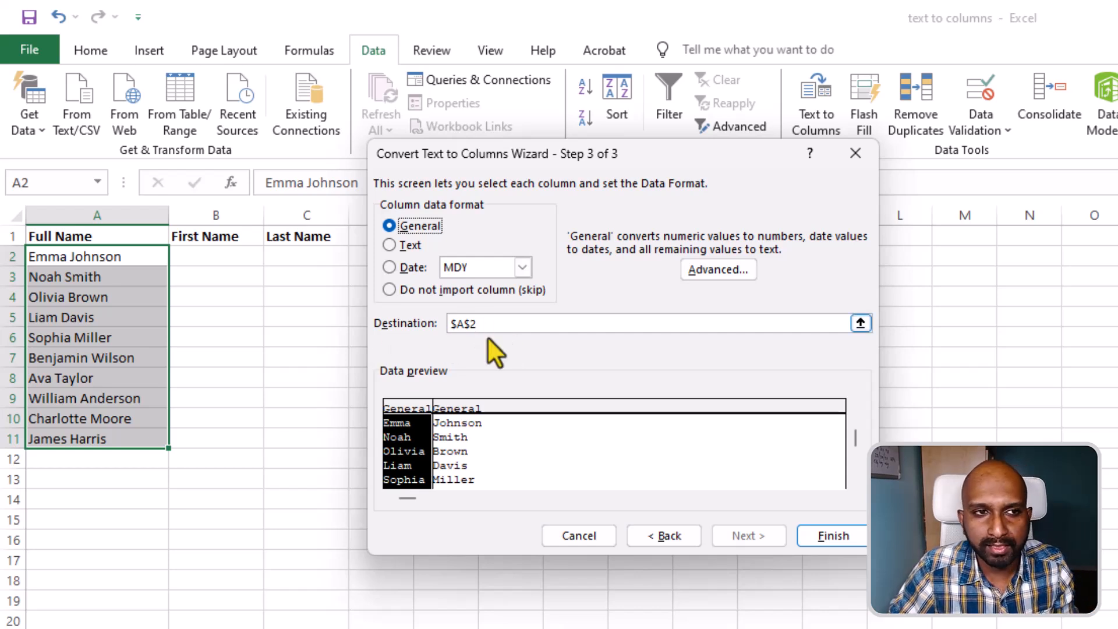
Step: Set the destination of the split names to cell $B$2 and finish the text conversion
{"action": "left_click_drag", "start_coordinate": [532, 145], "coordinate": [538, 148]}
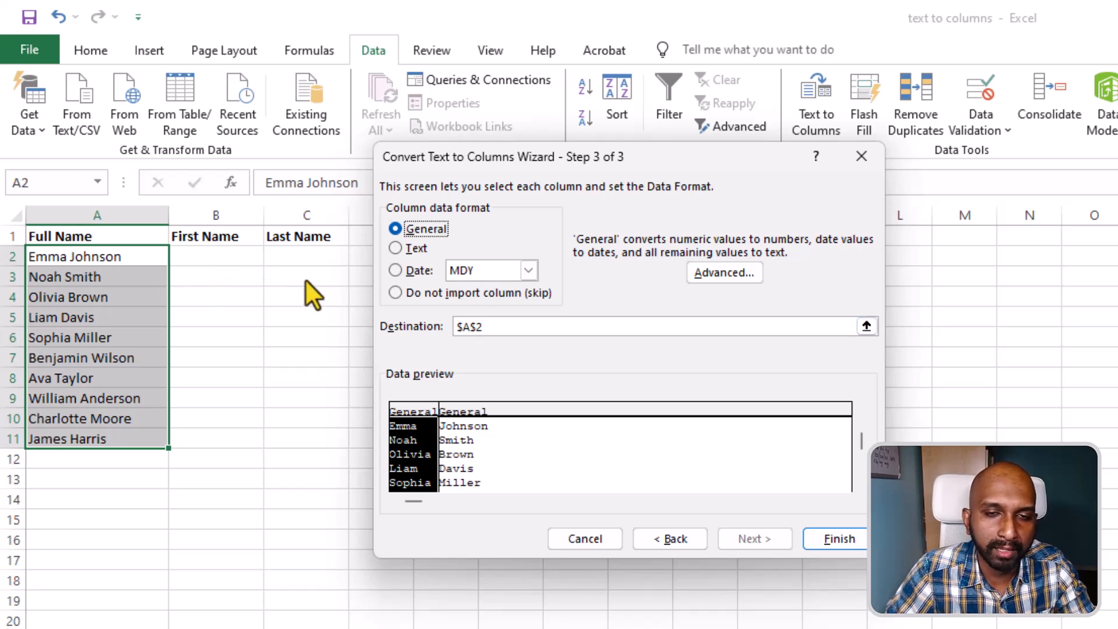
{"action": "left_click", "coordinate": [867, 326]}
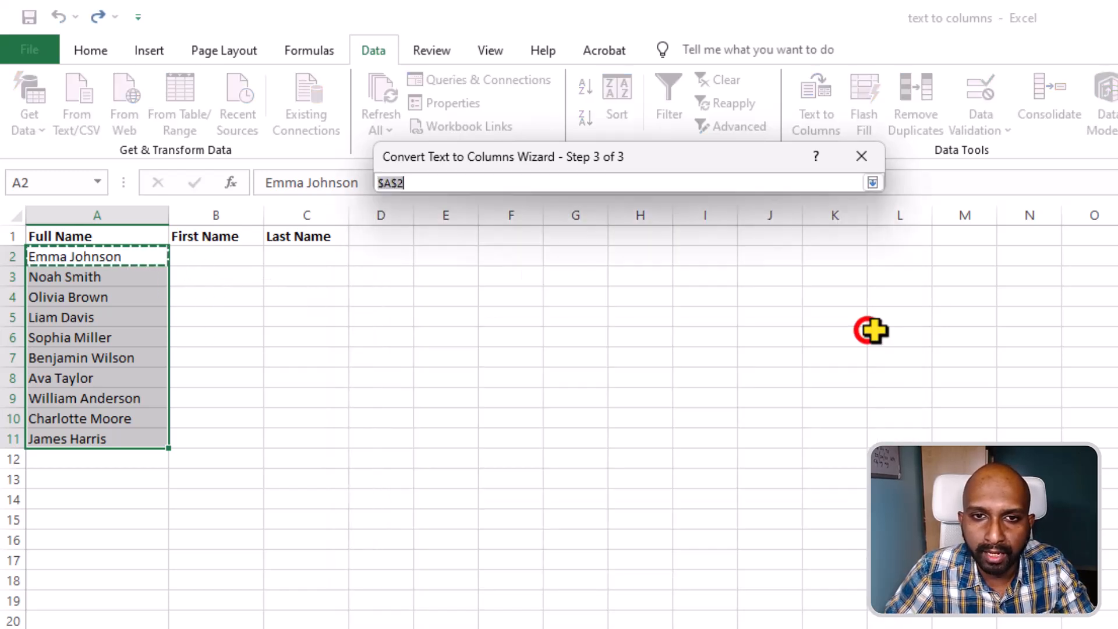
{"action": "left_click", "coordinate": [203, 260]}
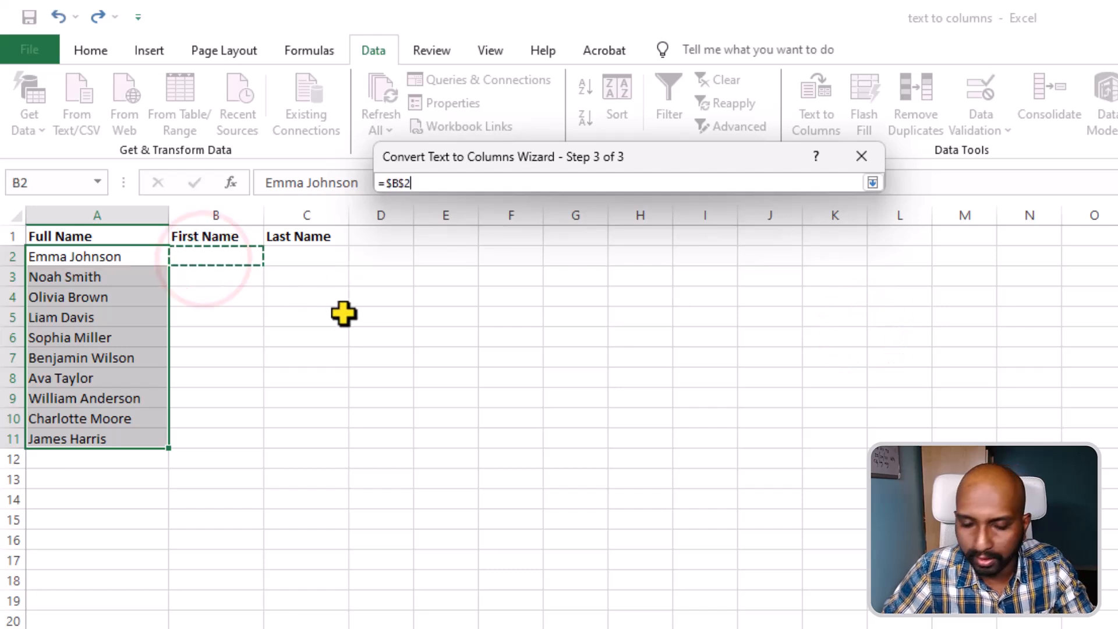
{"action": "key", "text": "Return"}
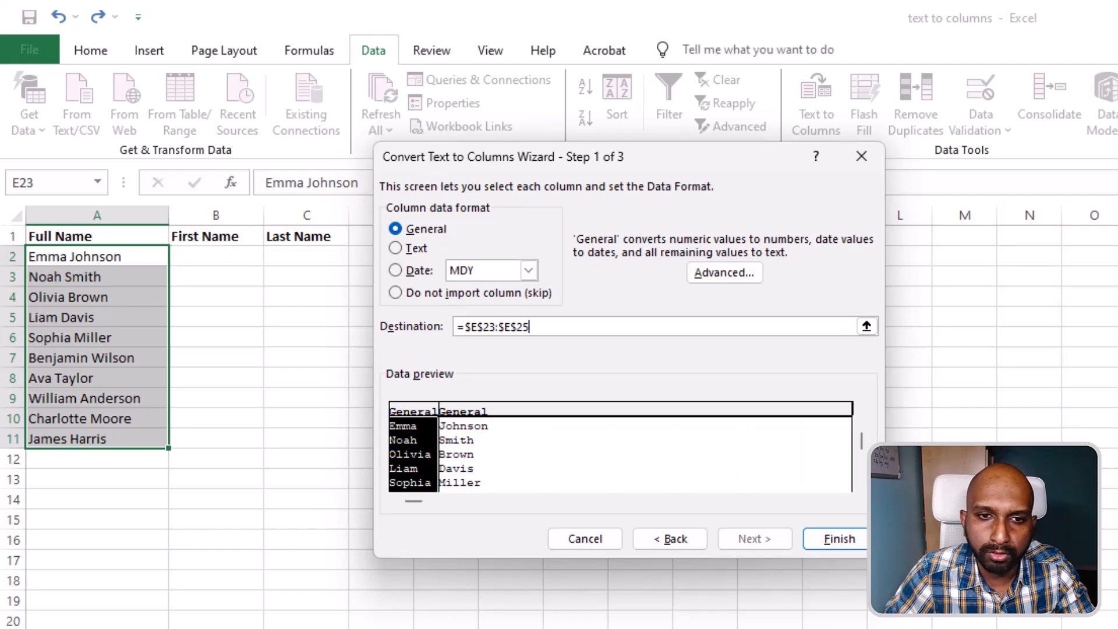
{"action": "left_click", "coordinate": [866, 326]}
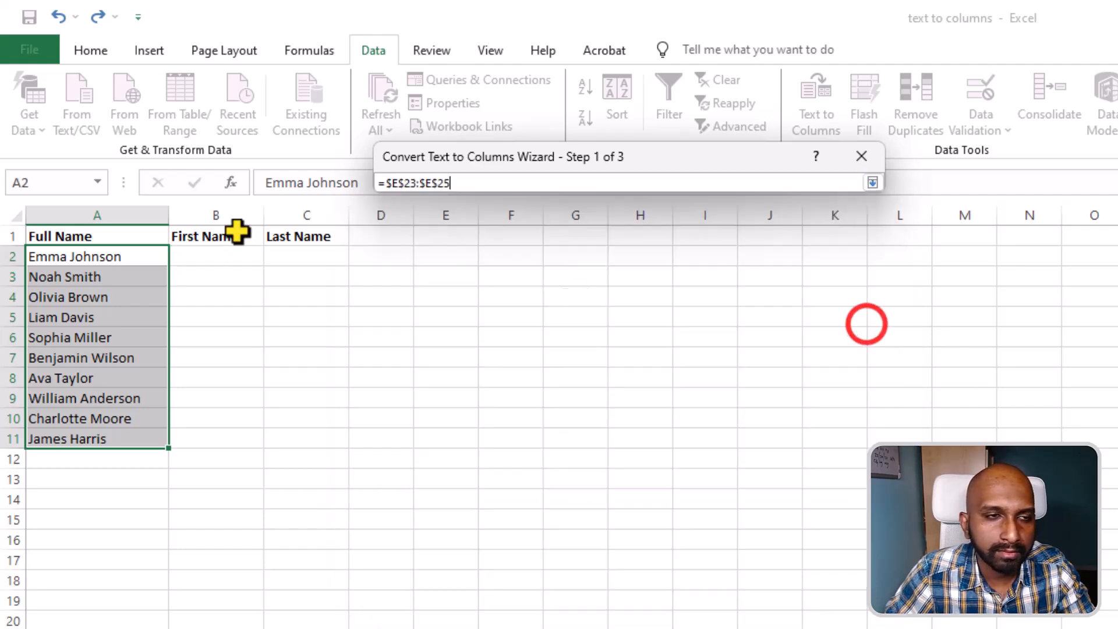
{"action": "left_click", "coordinate": [210, 256]}
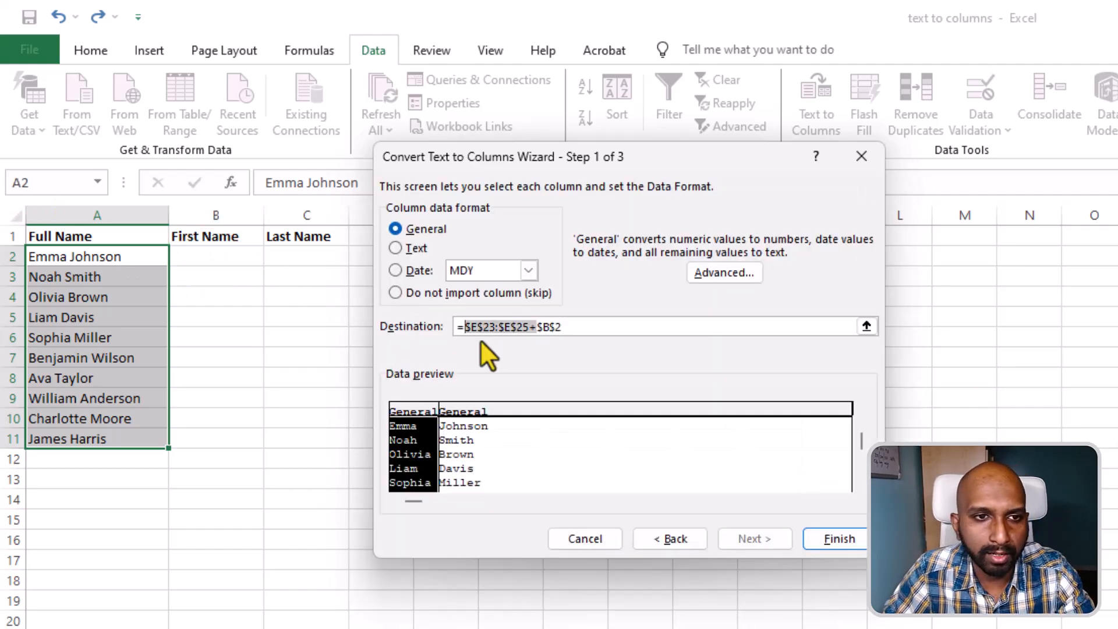
{"action": "key", "text": "BackSpace"}
{"action": "left_click", "coordinate": [552, 328]}
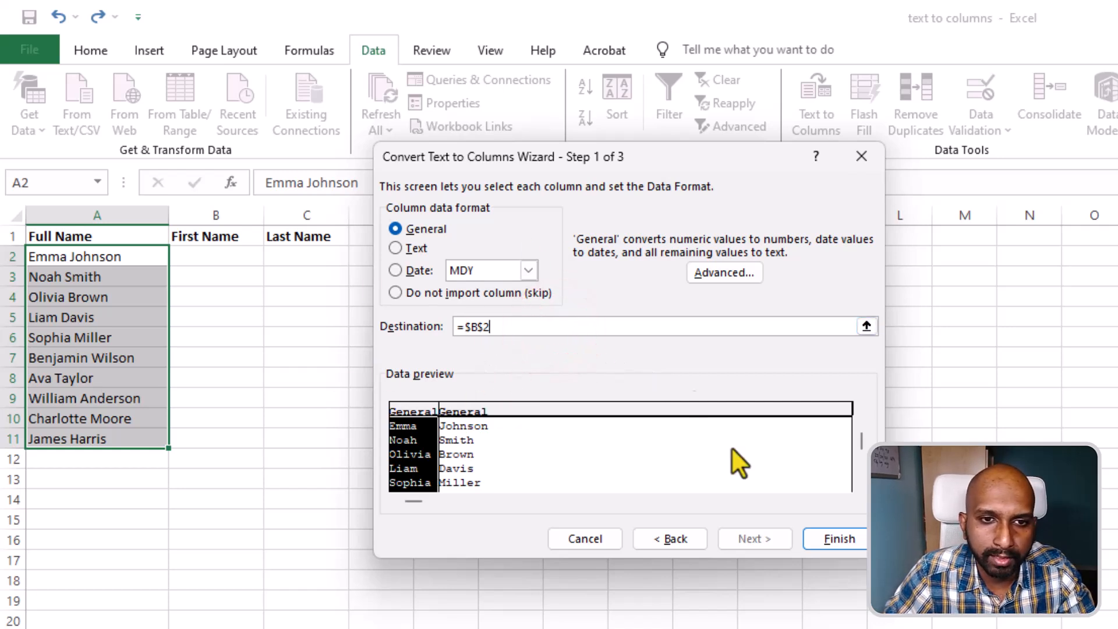
{"action": "left_click", "coordinate": [841, 539]}
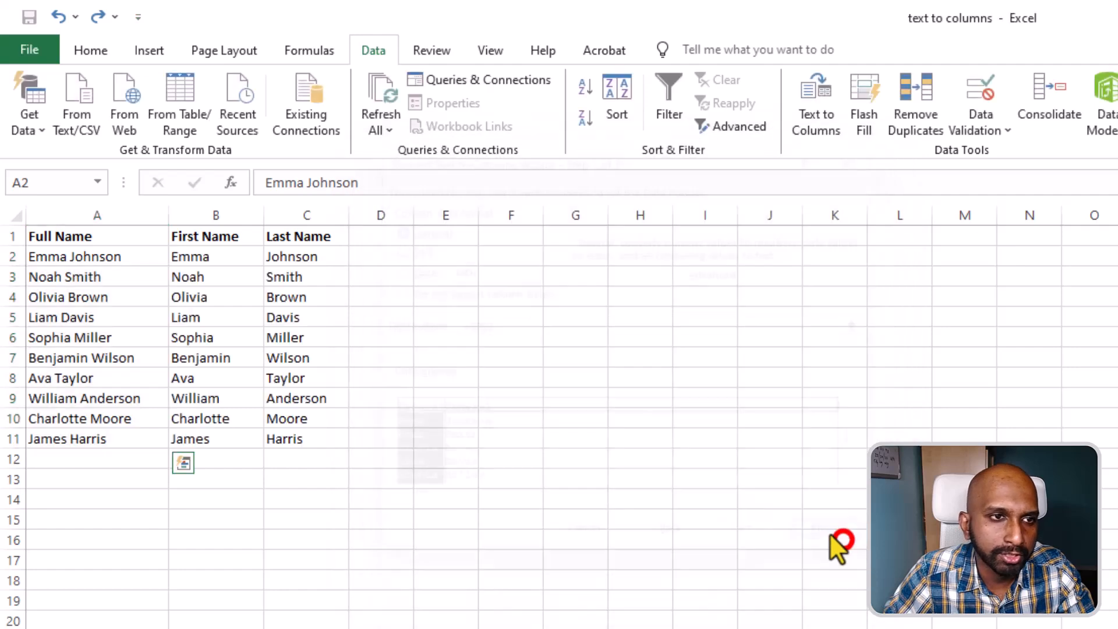
{"action": "left_click", "coordinate": [99, 254]}
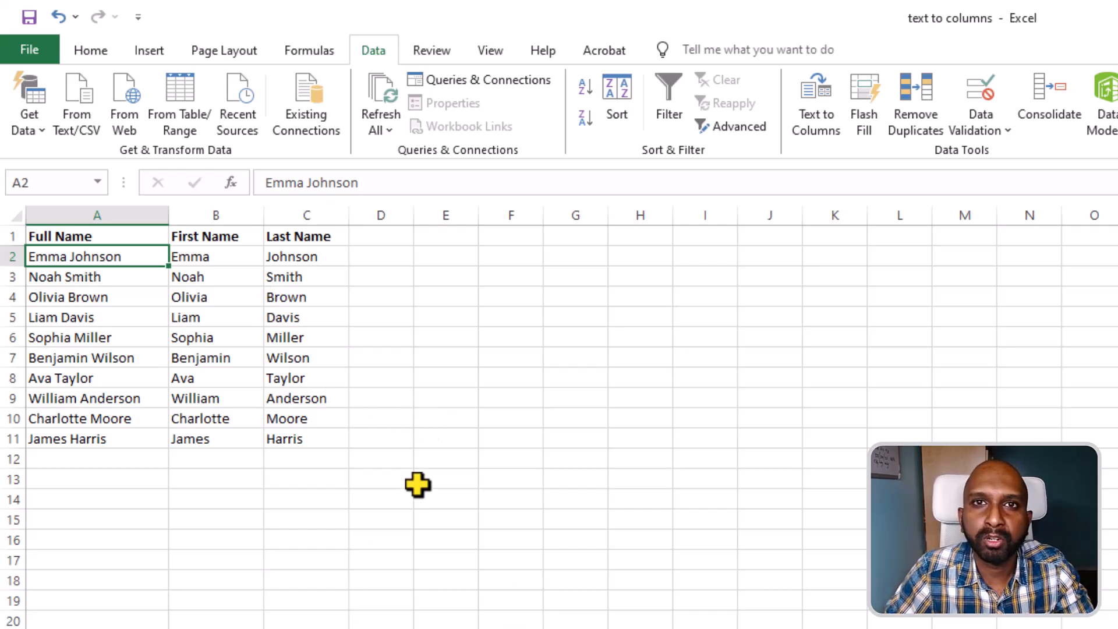
Step: On the Dates sheet, start Text to Columns for the dates in A2:A11 with the Delimited data type
{"action": "key", "text": "ctrl+Page_Down"}
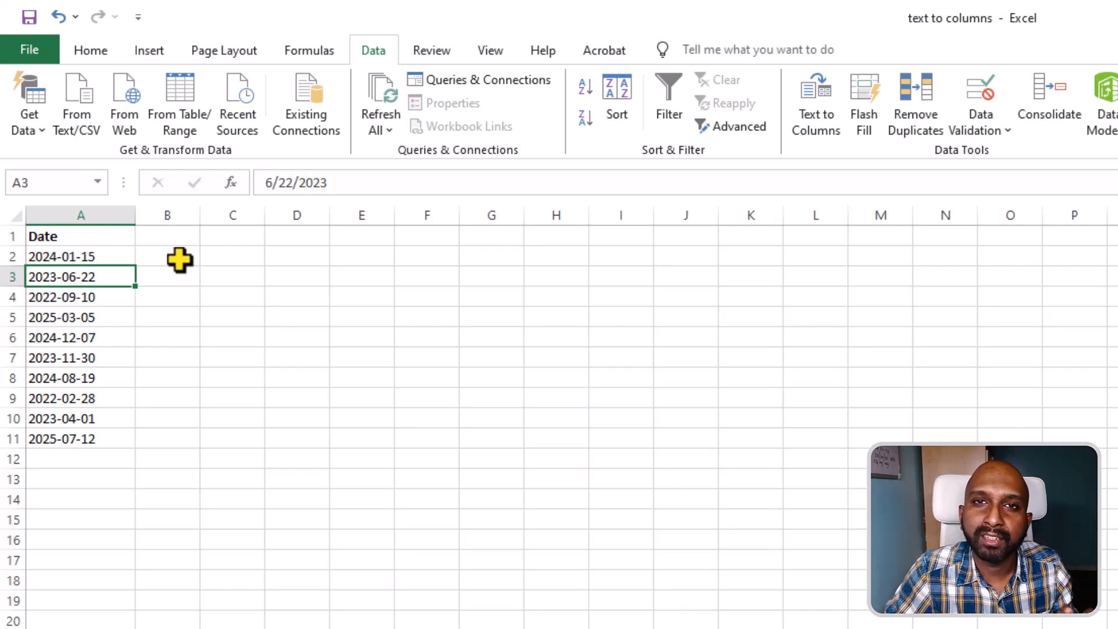
{"action": "left_click_drag", "start_coordinate": [116, 257], "coordinate": [99, 443]}
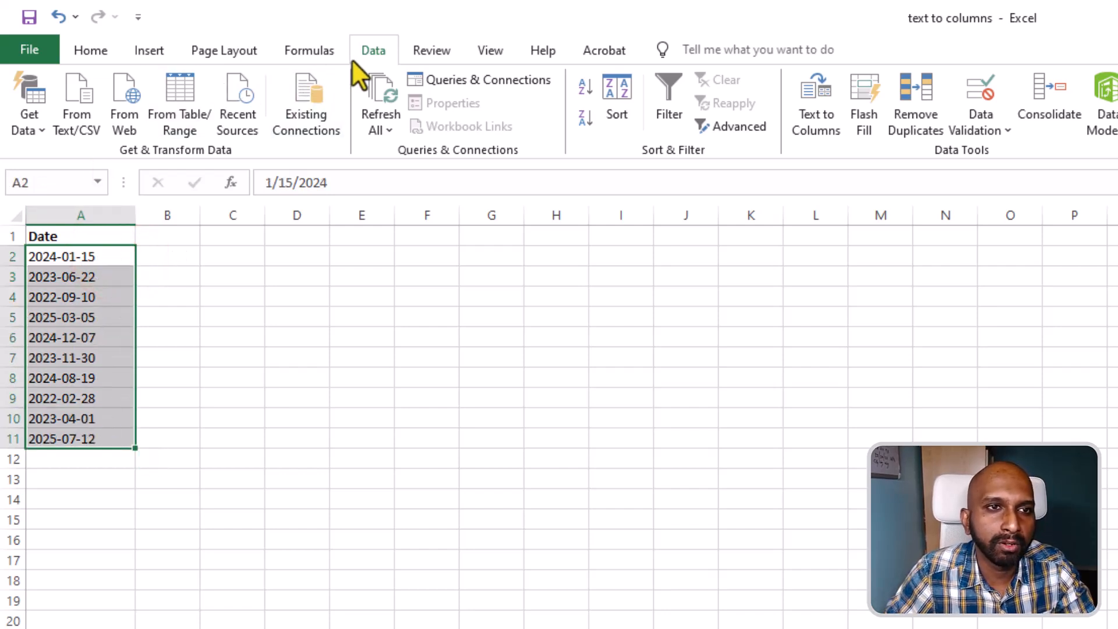
{"action": "left_click", "coordinate": [365, 53]}
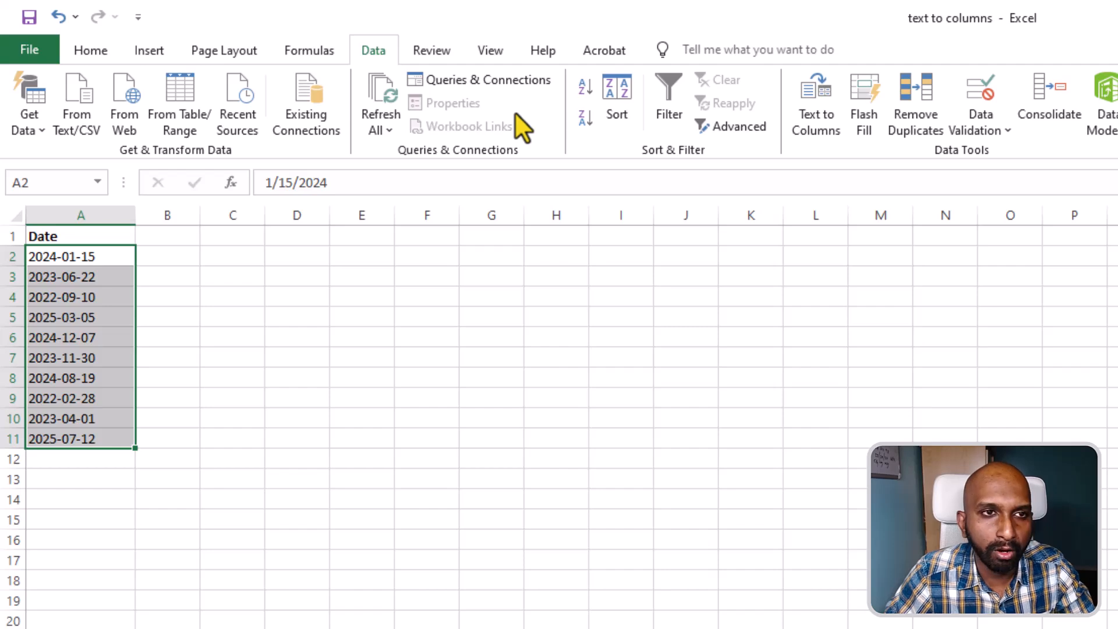
{"action": "key", "text": "alt"}
{"action": "key", "text": "a"}
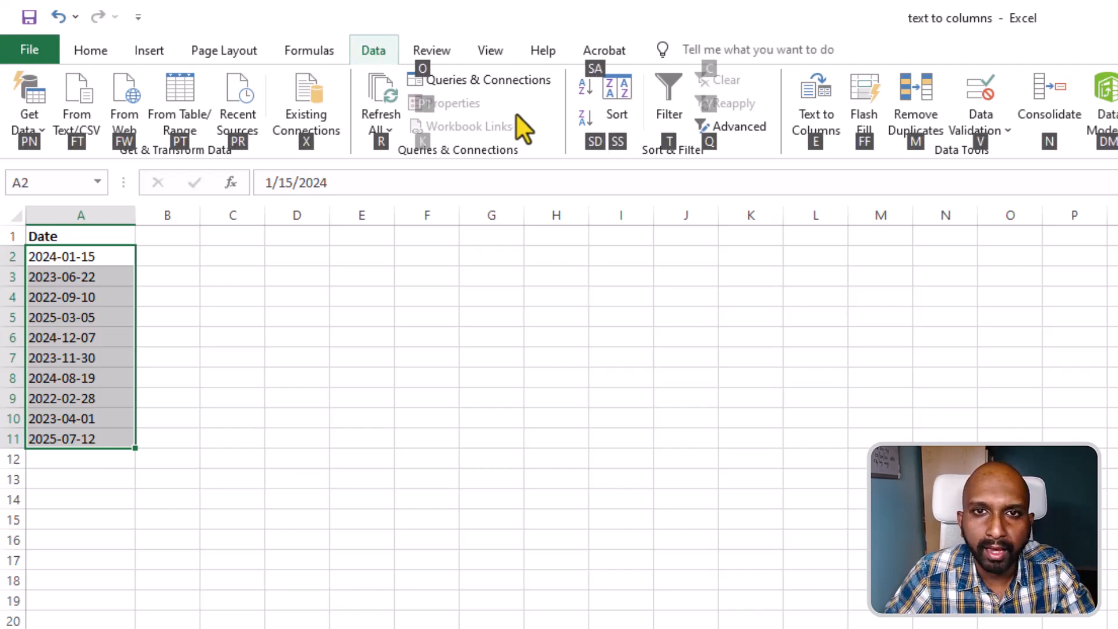
{"action": "key", "text": "e"}
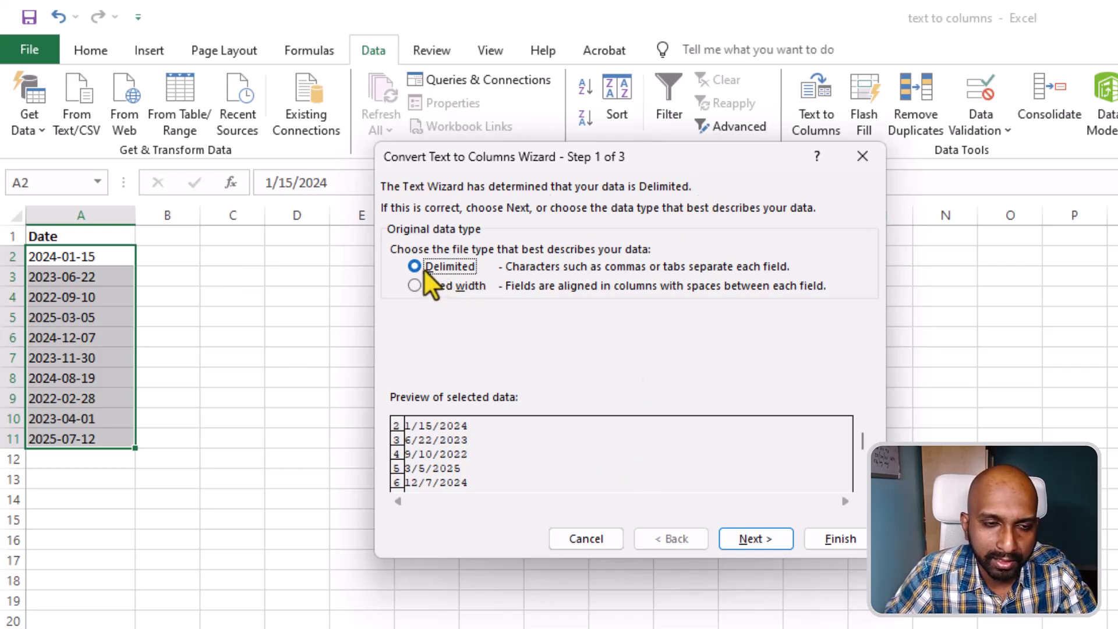
{"action": "left_click", "coordinate": [443, 266]}
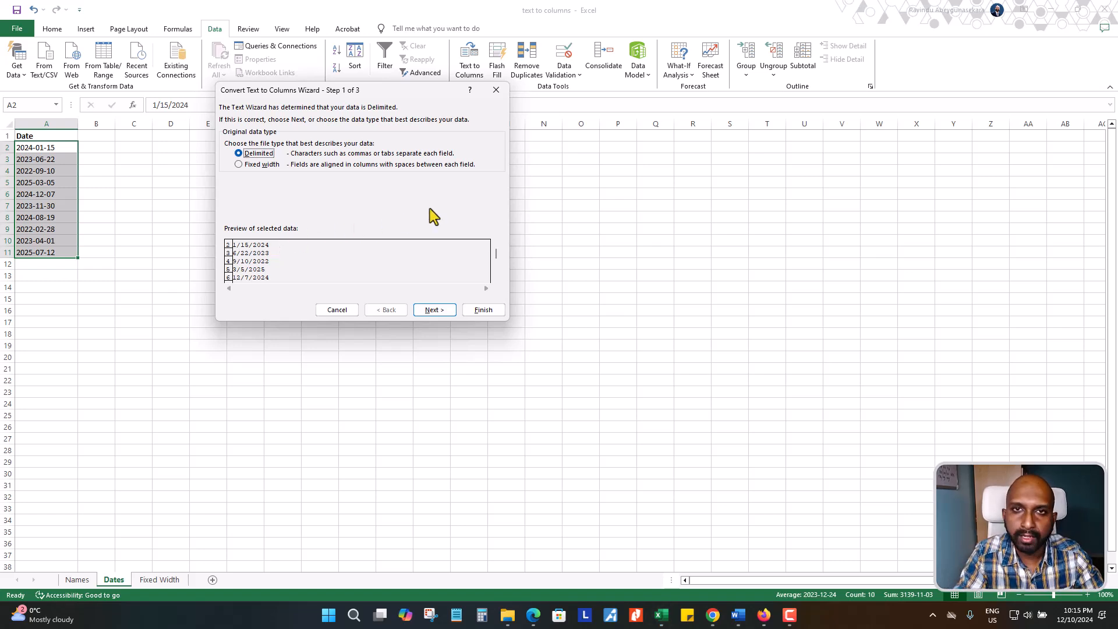
Step: Switch to the Windows Control Panel by searching the system for "control"
{"action": "key", "text": "super"}
{"action": "type", "text": "control"}
{"action": "key", "text": "Return"}
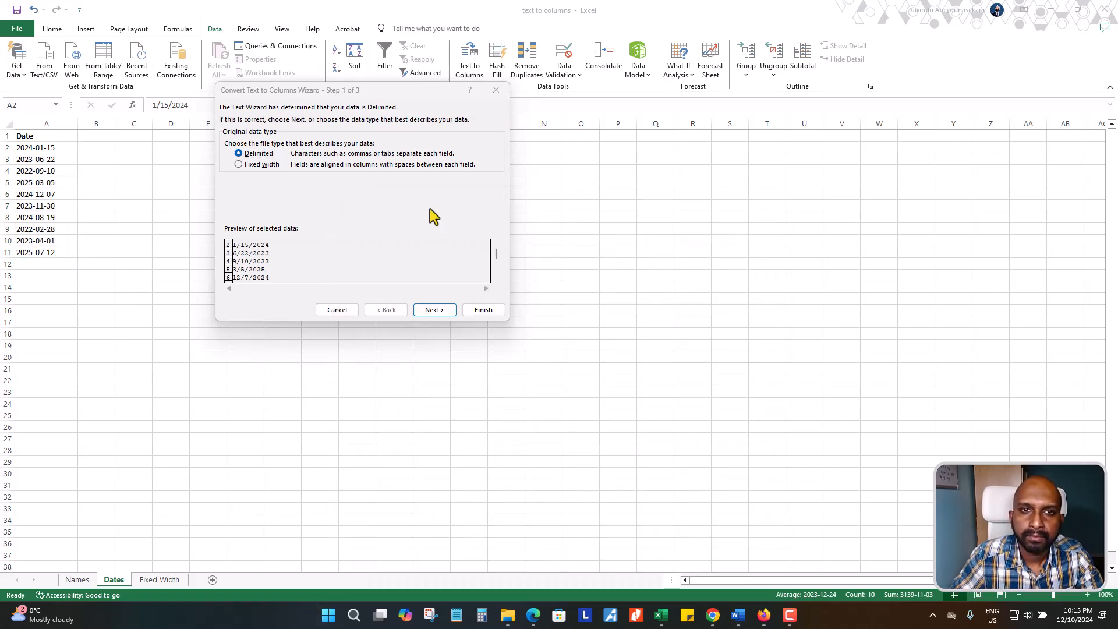
Step: Search the Control Panel for "da" and open the Region format settings through the date and time calendar settings
{"action": "left_click", "coordinate": [822, 155]}
{"action": "type", "text": "da"}
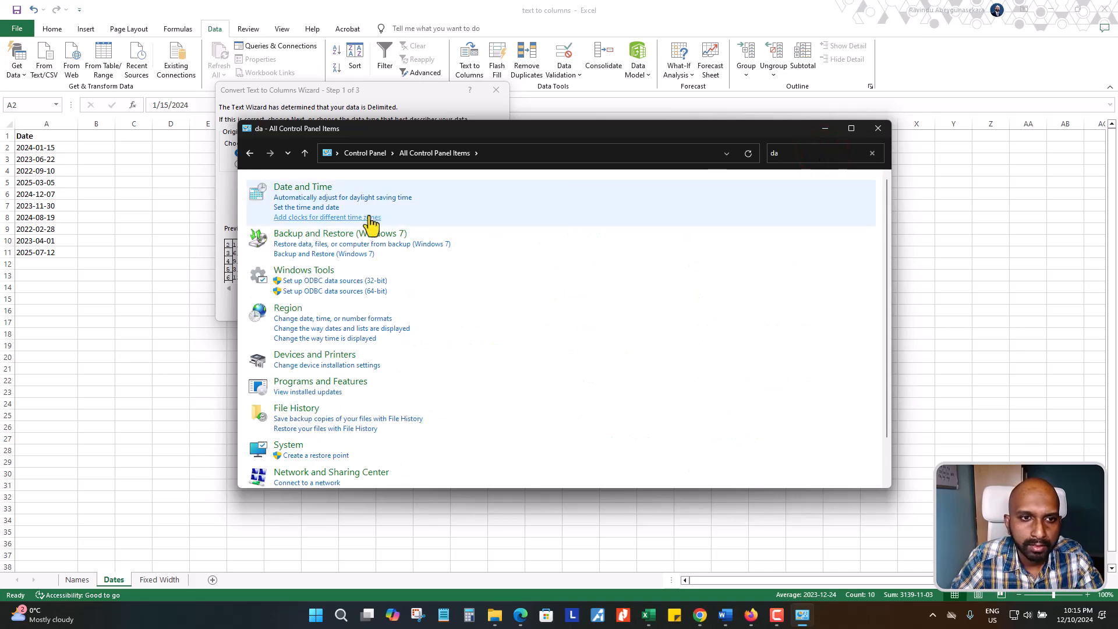
{"action": "left_click", "coordinate": [303, 207]}
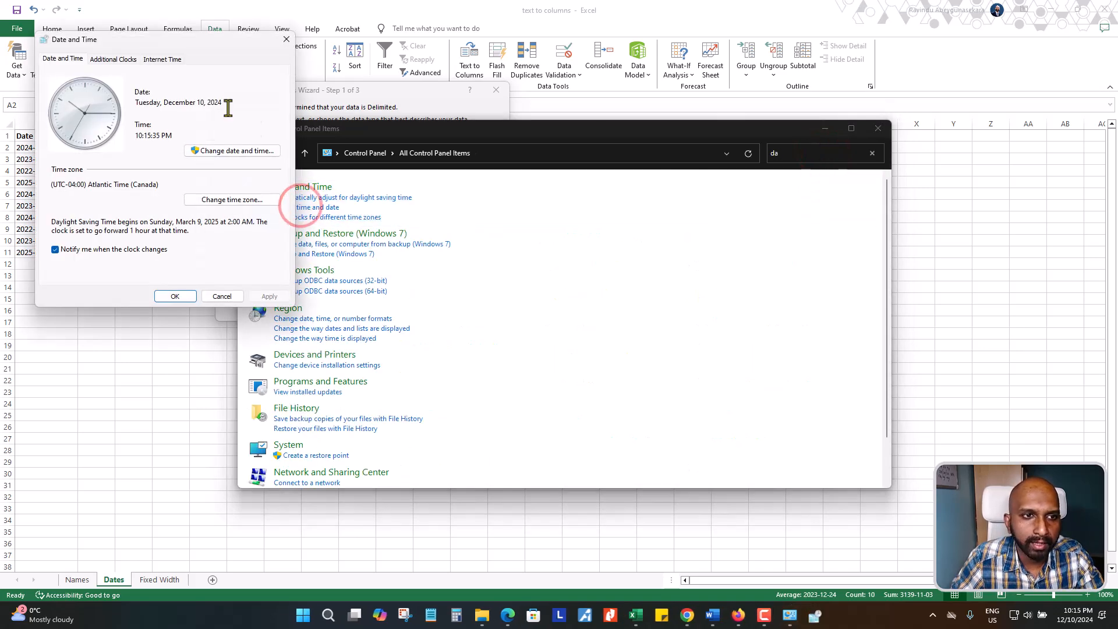
{"action": "left_click_drag", "start_coordinate": [205, 47], "coordinate": [351, 73]}
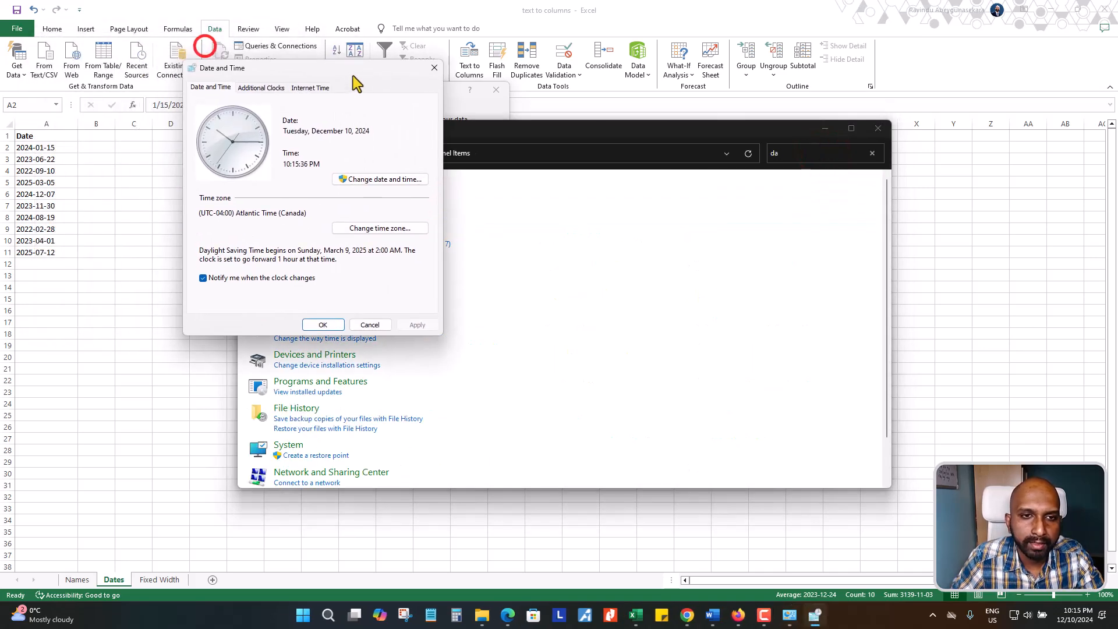
{"action": "left_click", "coordinate": [372, 181]}
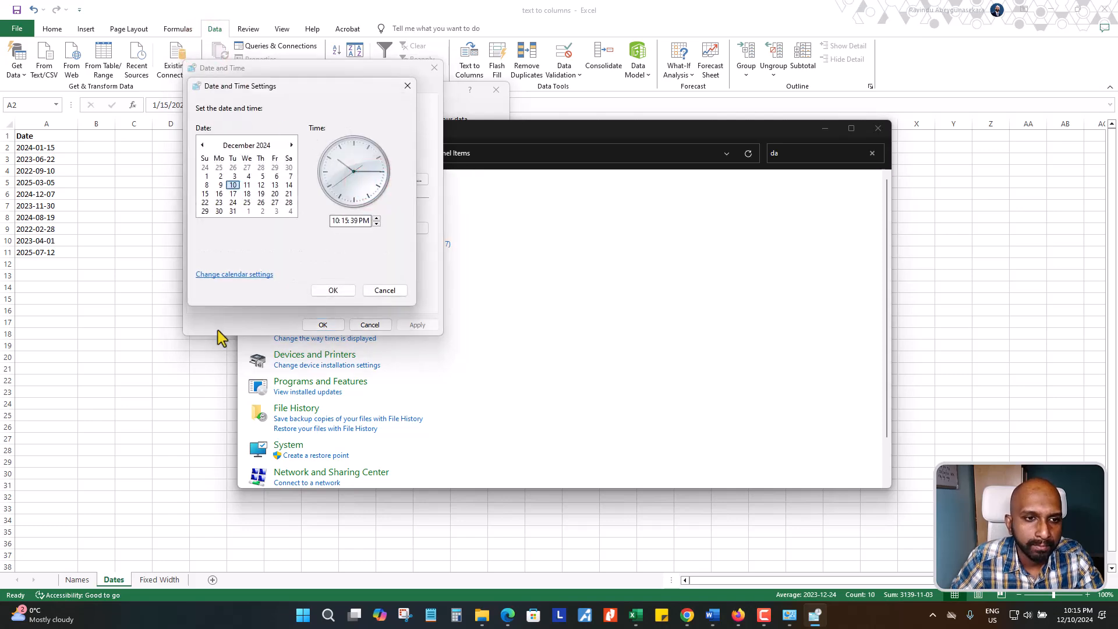
{"action": "left_click", "coordinate": [221, 275]}
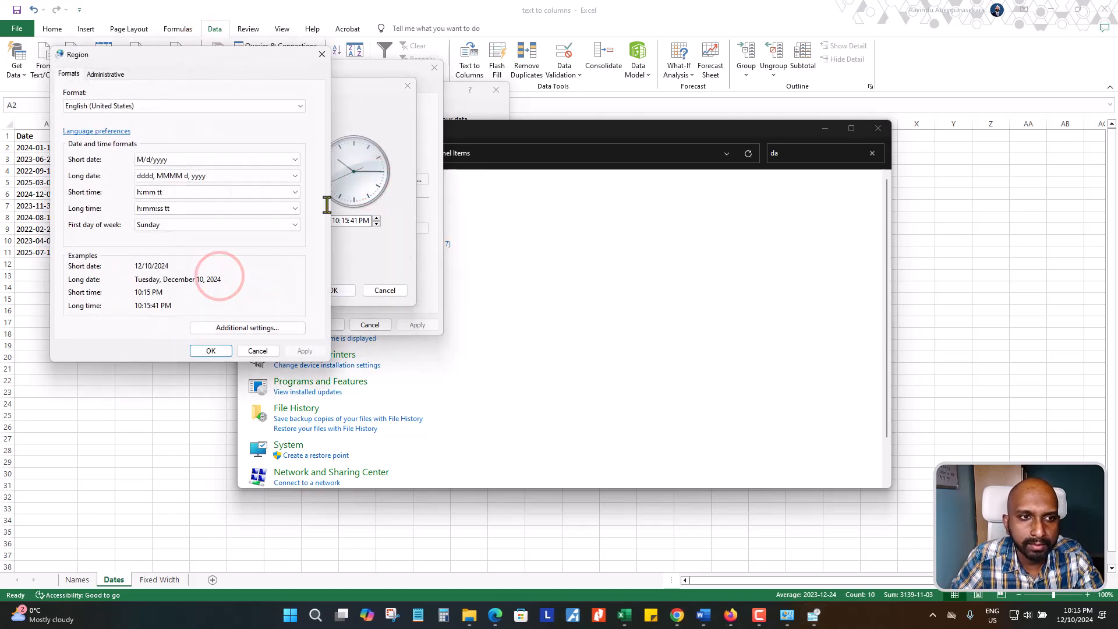
{"action": "left_click_drag", "start_coordinate": [201, 56], "coordinate": [337, 71]}
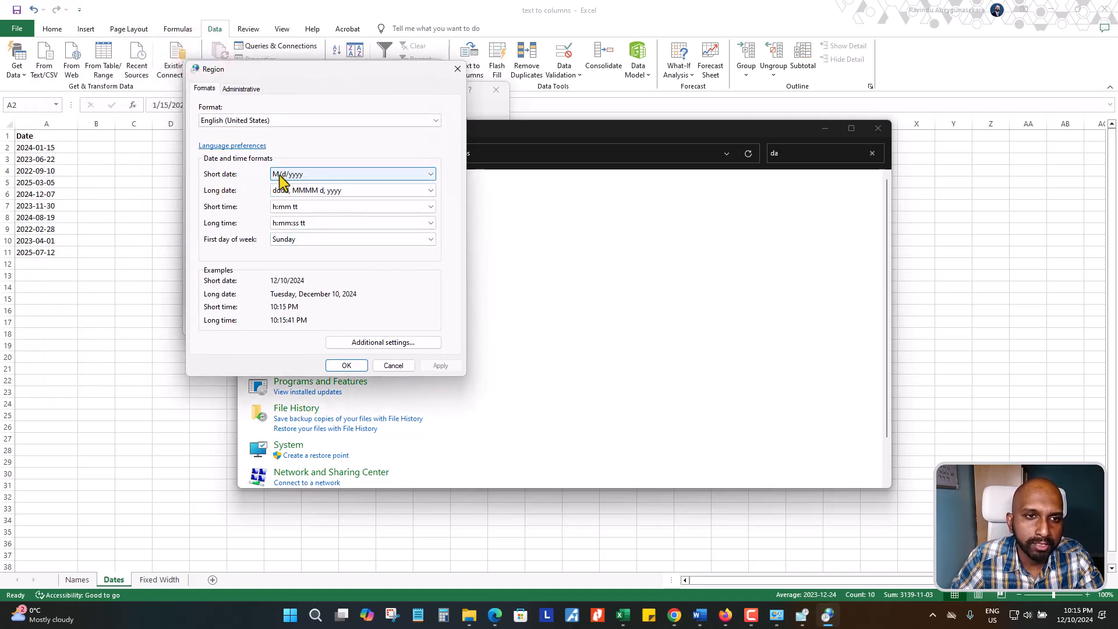
Step: Set the Windows short date format to yyyy-MM-dd, apply it, and close the date settings and Control Panel
{"action": "left_click", "coordinate": [309, 174]}
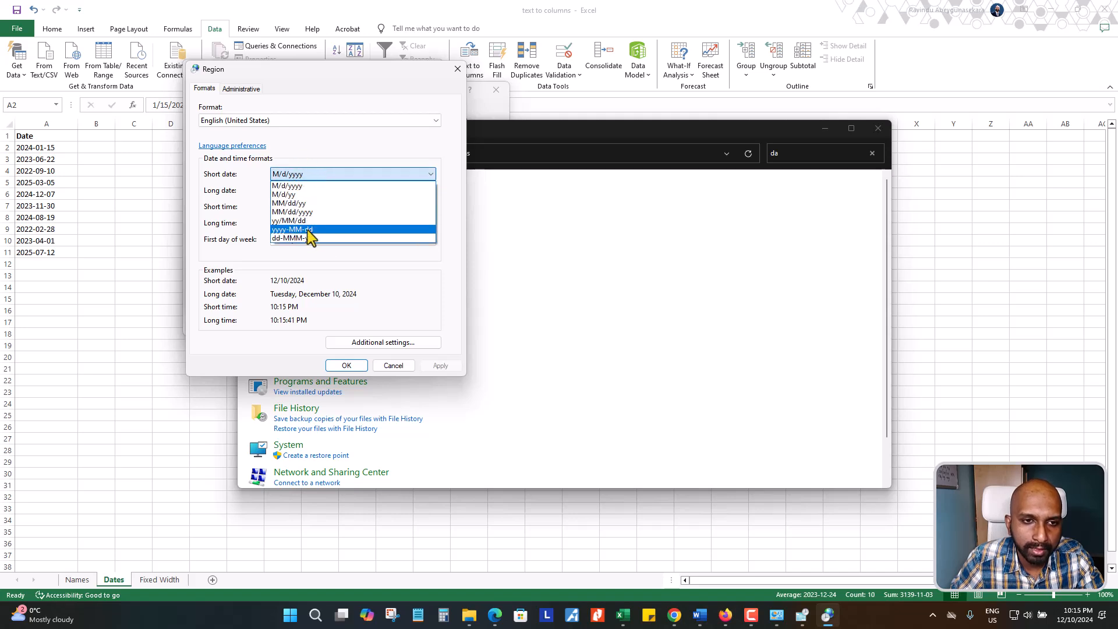
{"action": "left_click", "coordinate": [308, 229]}
{"action": "left_click", "coordinate": [437, 366]}
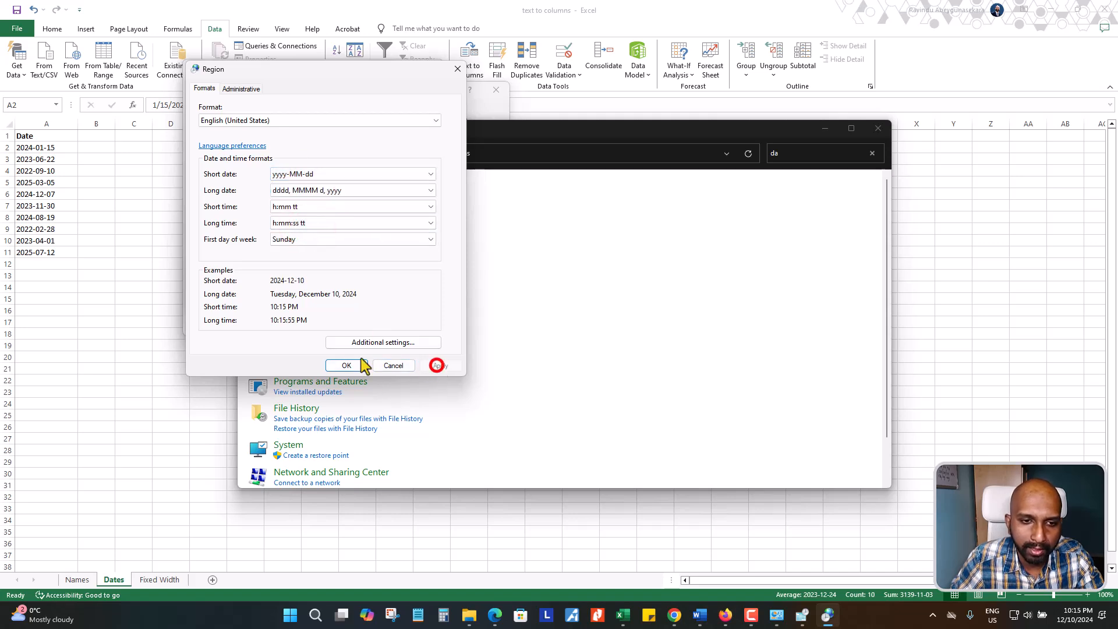
{"action": "left_click", "coordinate": [340, 367]}
{"action": "left_click", "coordinate": [339, 290]}
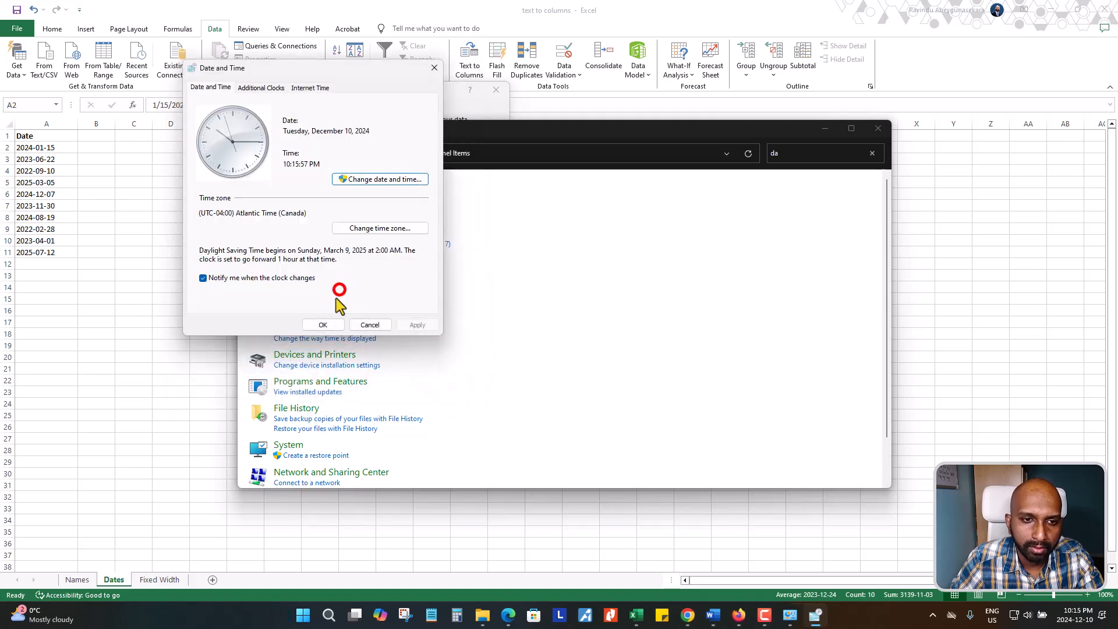
{"action": "left_click", "coordinate": [323, 325]}
{"action": "left_click", "coordinate": [878, 128]}
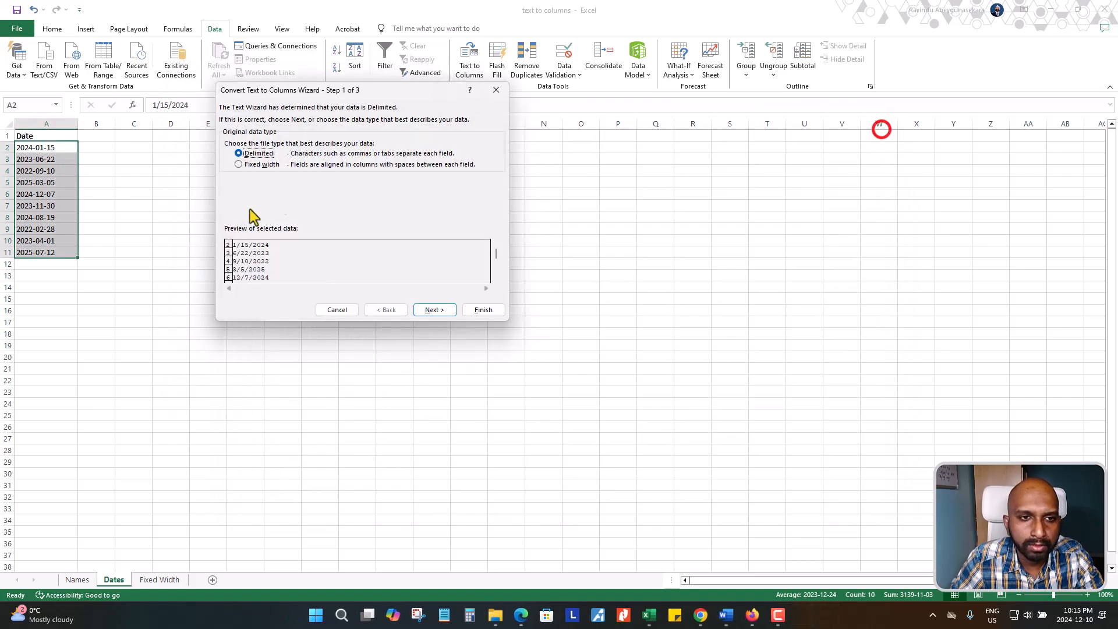
Step: Cancel the open wizard and restart Text to Columns for the dates in A2:A11 with the Delimited data type
{"action": "left_click", "coordinate": [337, 311]}
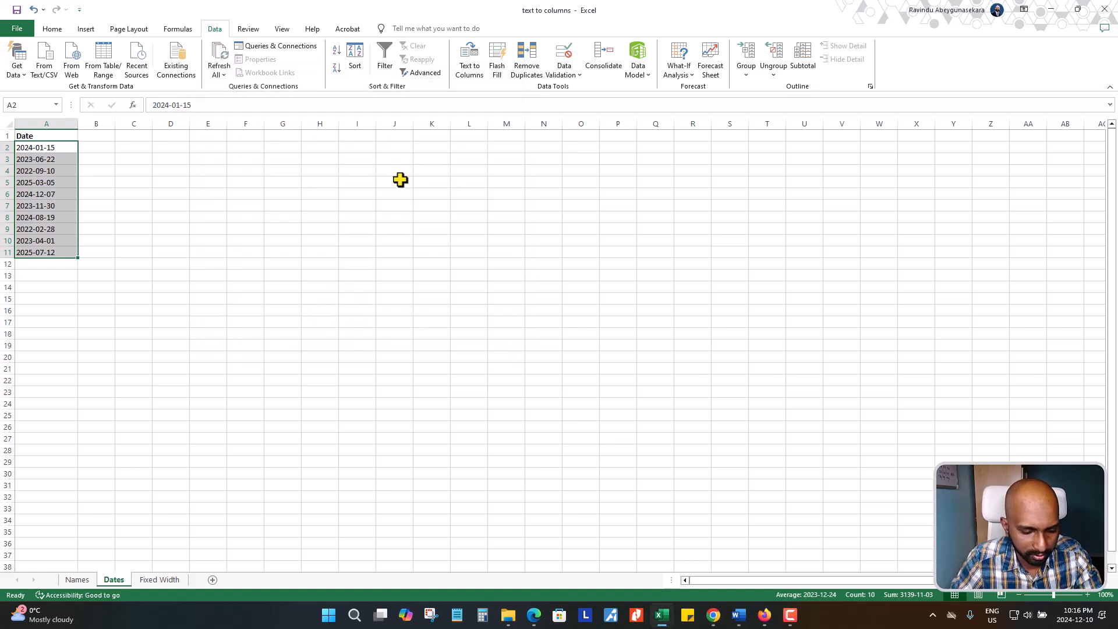
{"action": "key", "text": "alt"}
{"action": "key", "text": "a"}
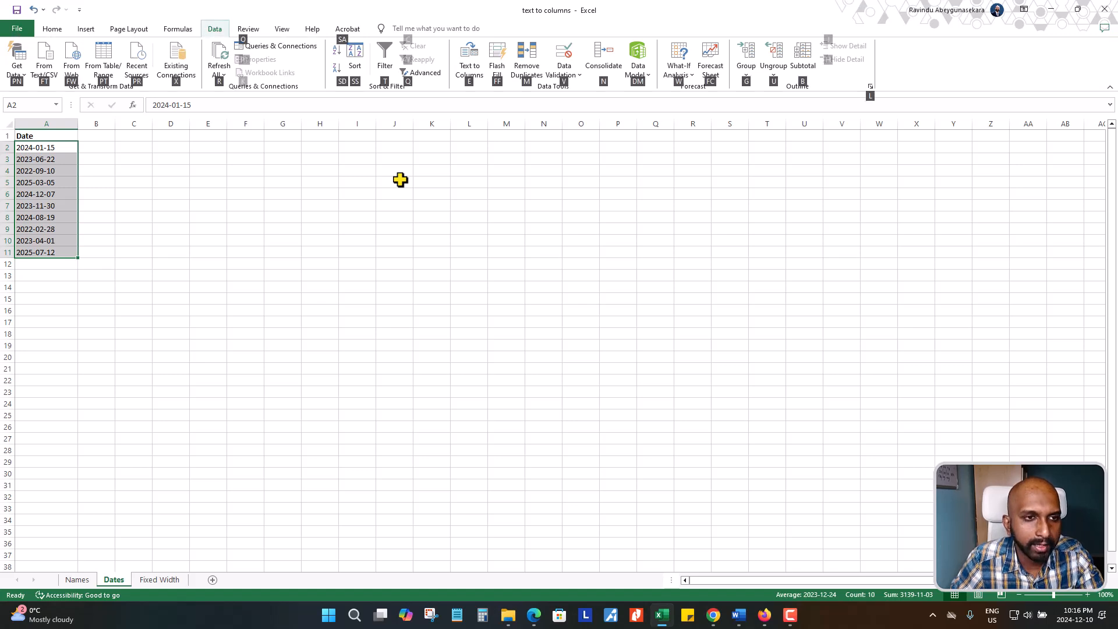
{"action": "key", "text": "e"}
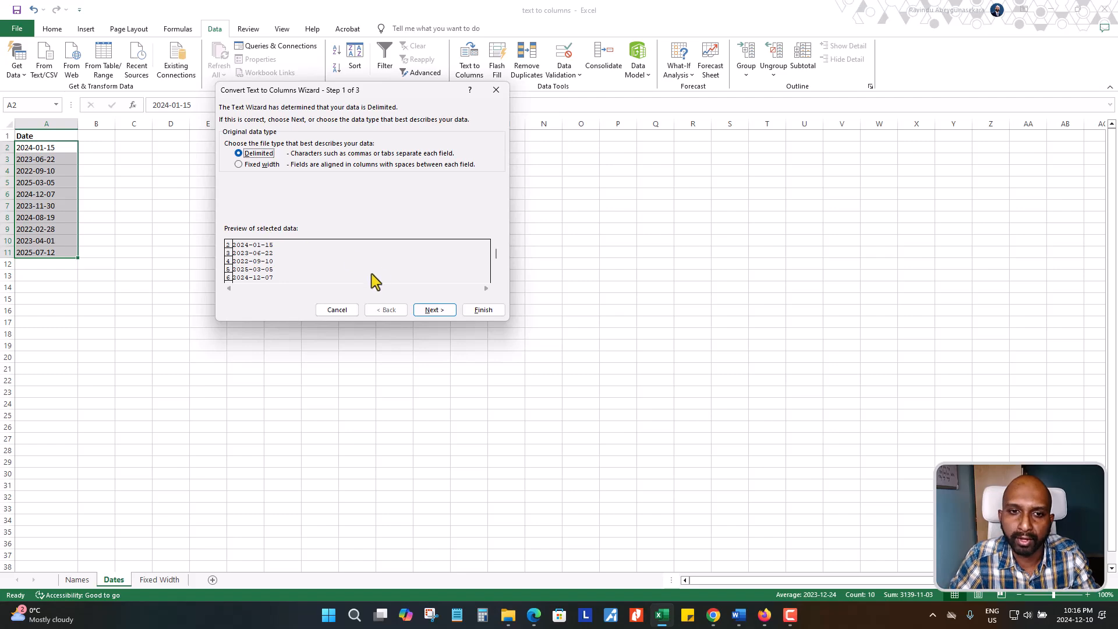
{"action": "left_click", "coordinate": [442, 314]}
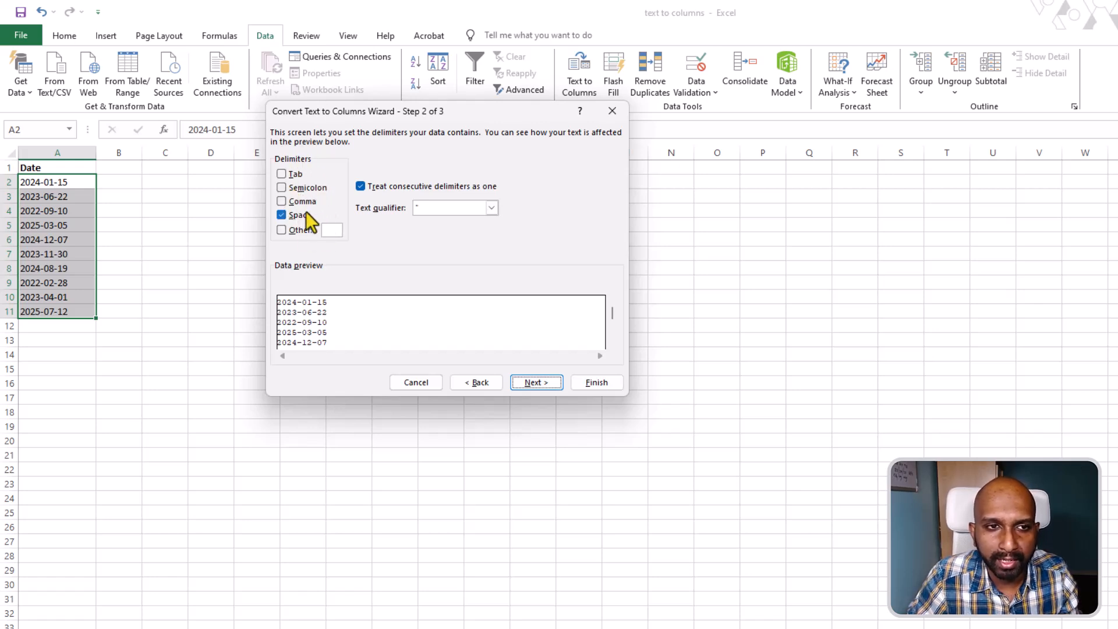
Step: Replace the Space delimiter with a custom hyphen "-" delimiter and continue to the column data format
{"action": "left_click", "coordinate": [282, 231]}
{"action": "left_click", "coordinate": [281, 214]}
{"action": "left_click", "coordinate": [326, 230]}
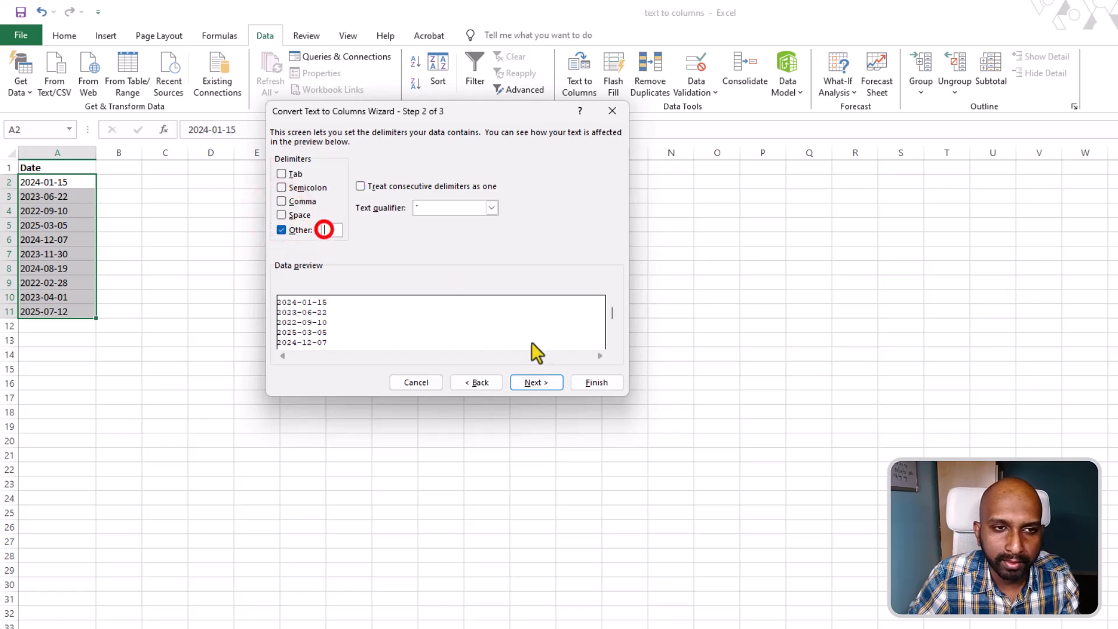
{"action": "type", "text": "-"}
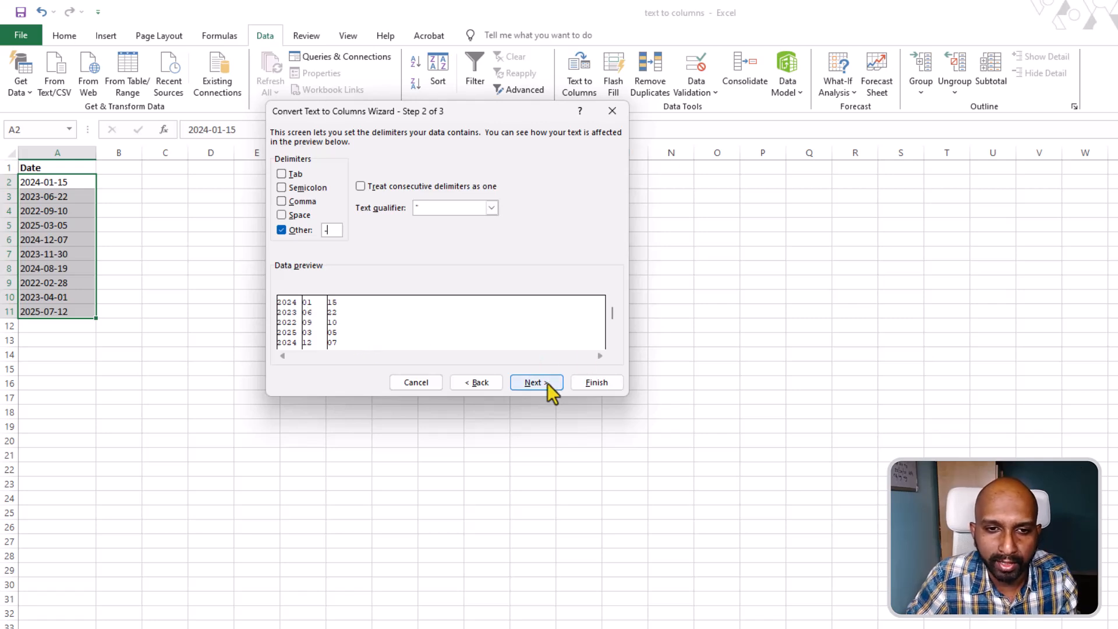
{"action": "left_click", "coordinate": [533, 382]}
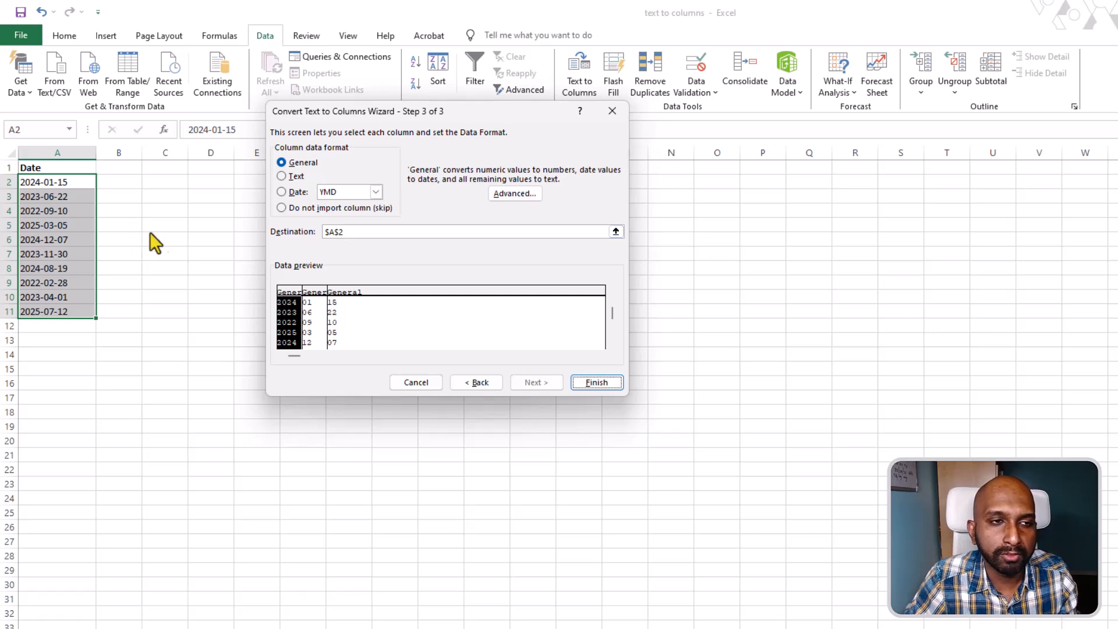
Step: Set the destination of the split dates to cell $B$2 and finish the conversion
{"action": "left_click", "coordinate": [616, 231]}
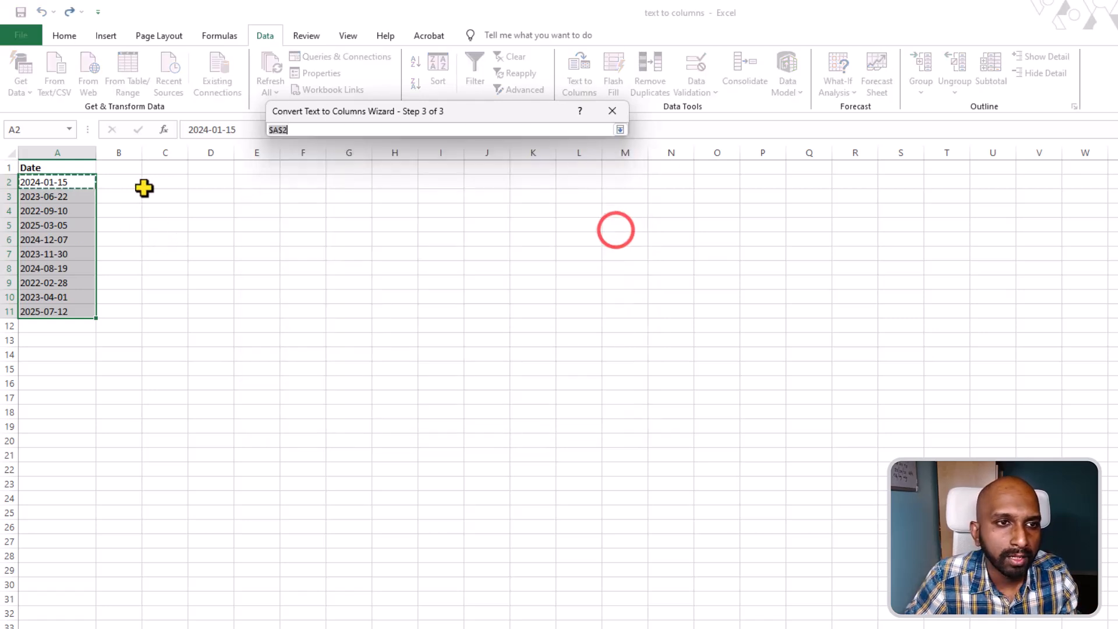
{"action": "left_click", "coordinate": [109, 183]}
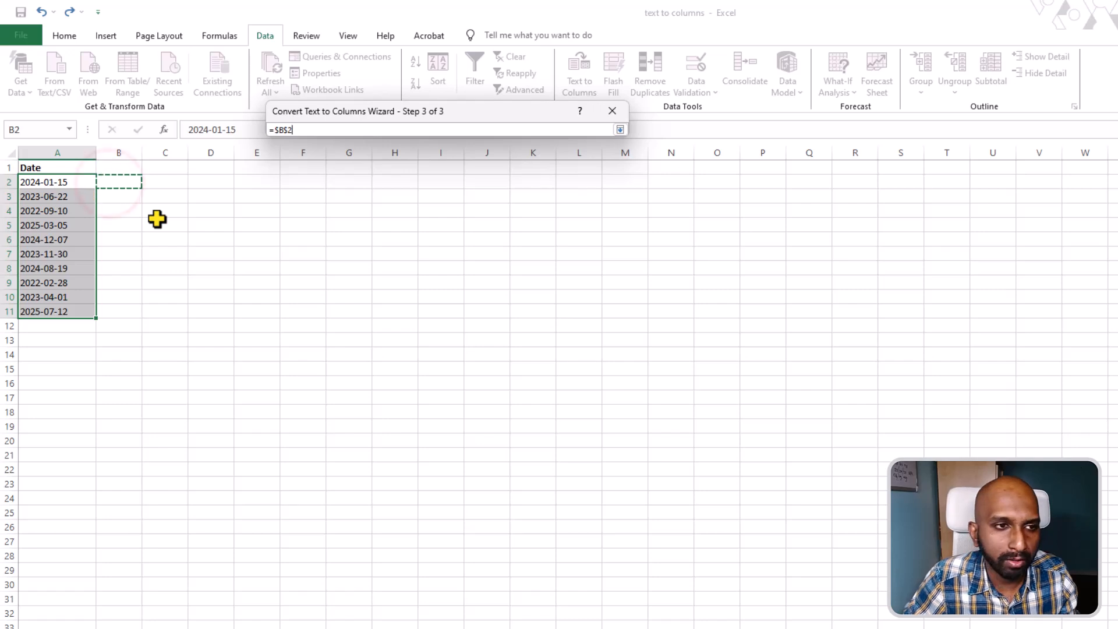
{"action": "key", "text": "Return"}
{"action": "left_click", "coordinate": [437, 270]}
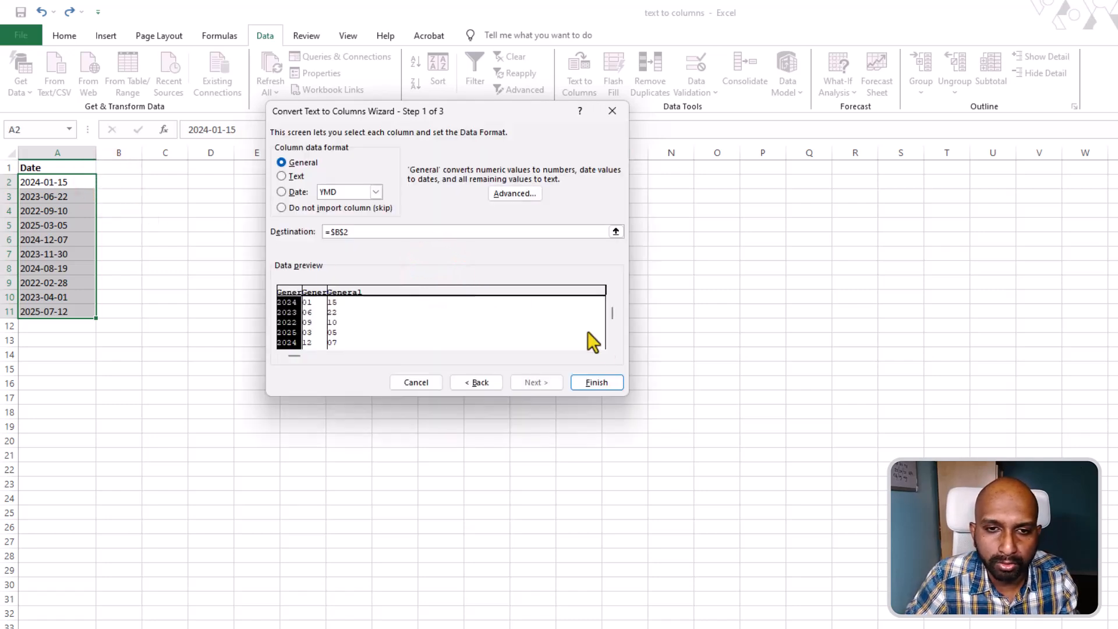
{"action": "left_click", "coordinate": [595, 382]}
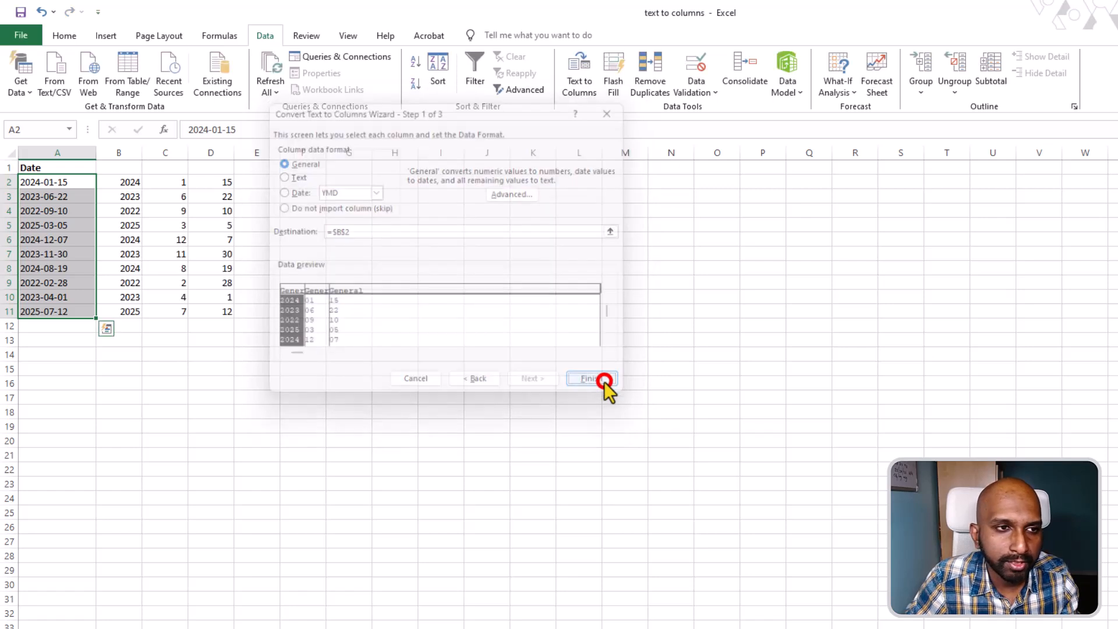
{"action": "left_click_drag", "start_coordinate": [108, 182], "coordinate": [210, 314]}
{"action": "left_click", "coordinate": [342, 274]}
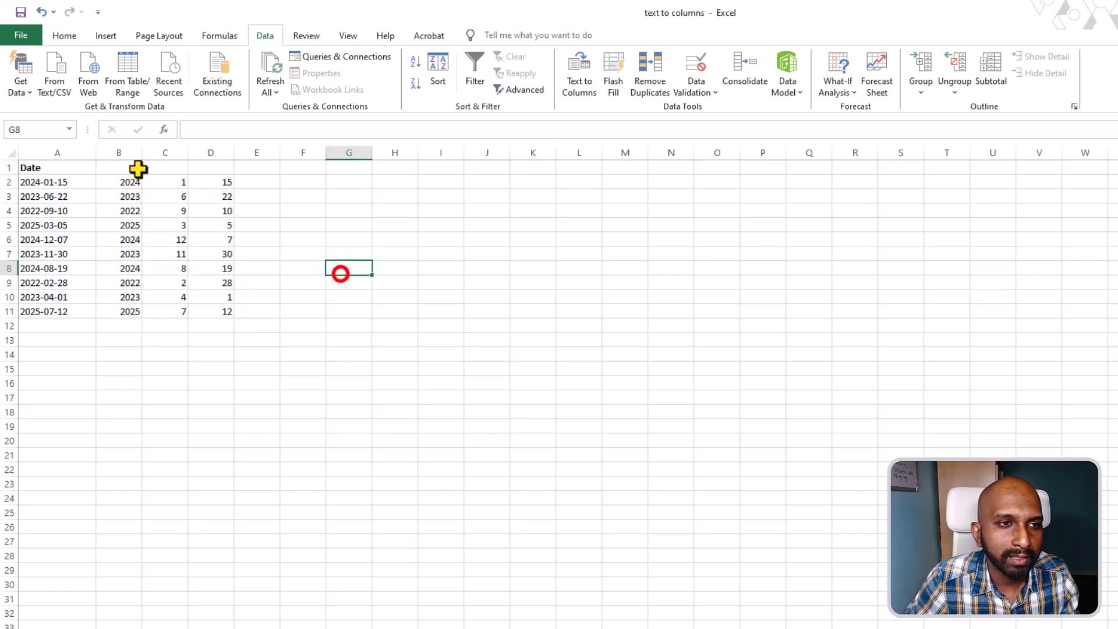
Step: Enter the headers Year, Month and Date in cells B1, C1 and D1 above the split date values
{"action": "left_click", "coordinate": [132, 169]}
{"action": "type", "text": "Year"}
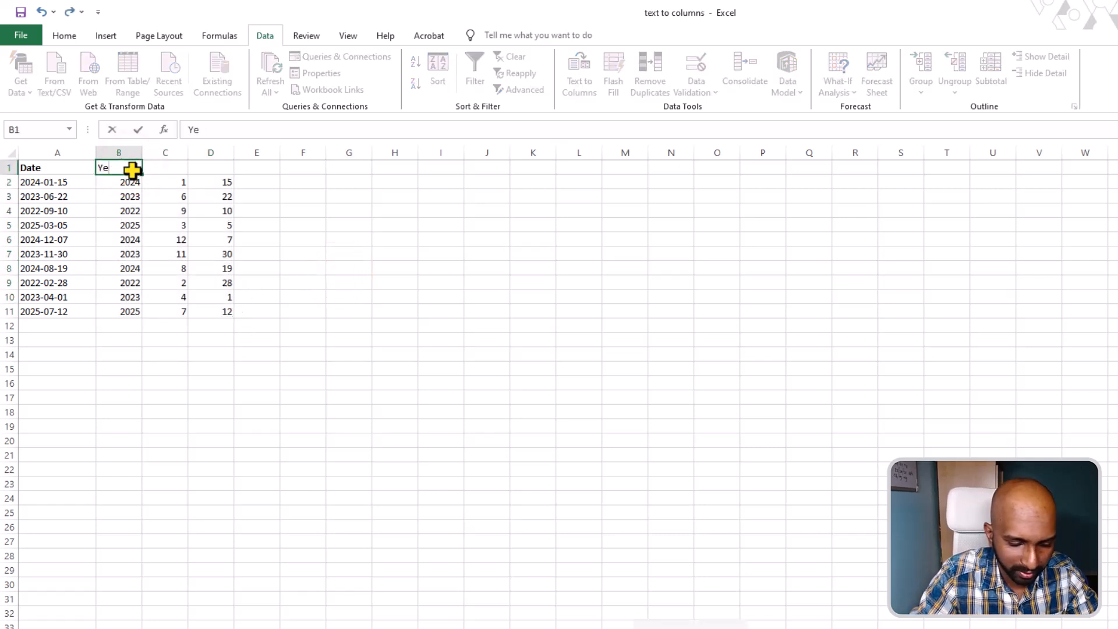
{"action": "key", "text": "Return"}
{"action": "key", "text": "Up"}
{"action": "key", "text": "Right"}
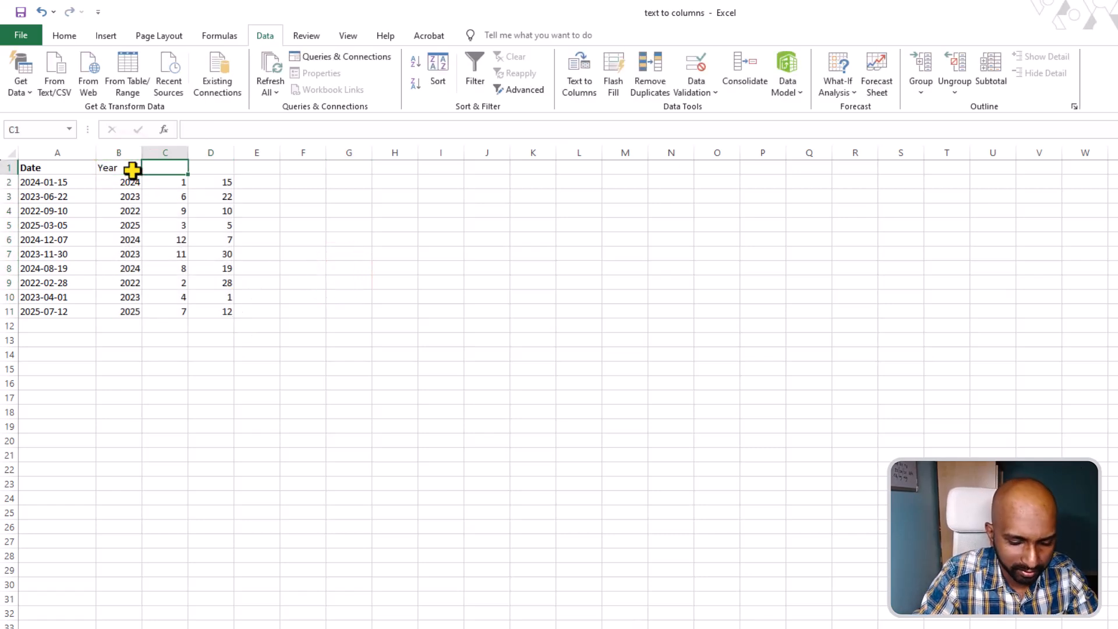
{"action": "type", "text": "Month"}
{"action": "key", "text": "Right"}
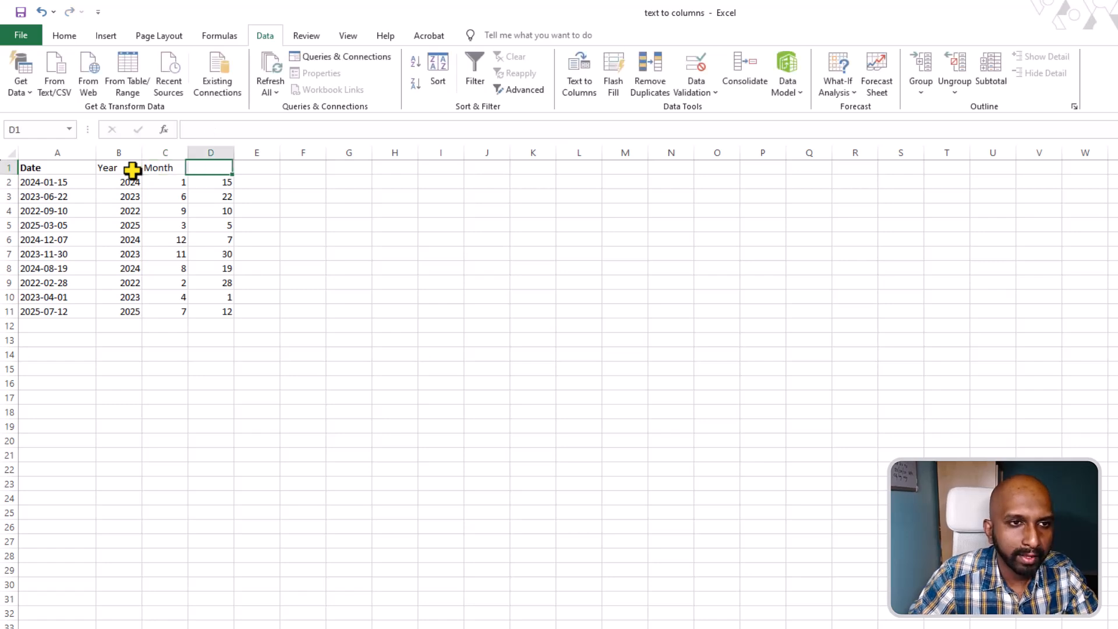
{"action": "type", "text": "Date"}
{"action": "key", "text": "Return"}
{"action": "left_click_drag", "start_coordinate": [118, 168], "coordinate": [227, 170]}
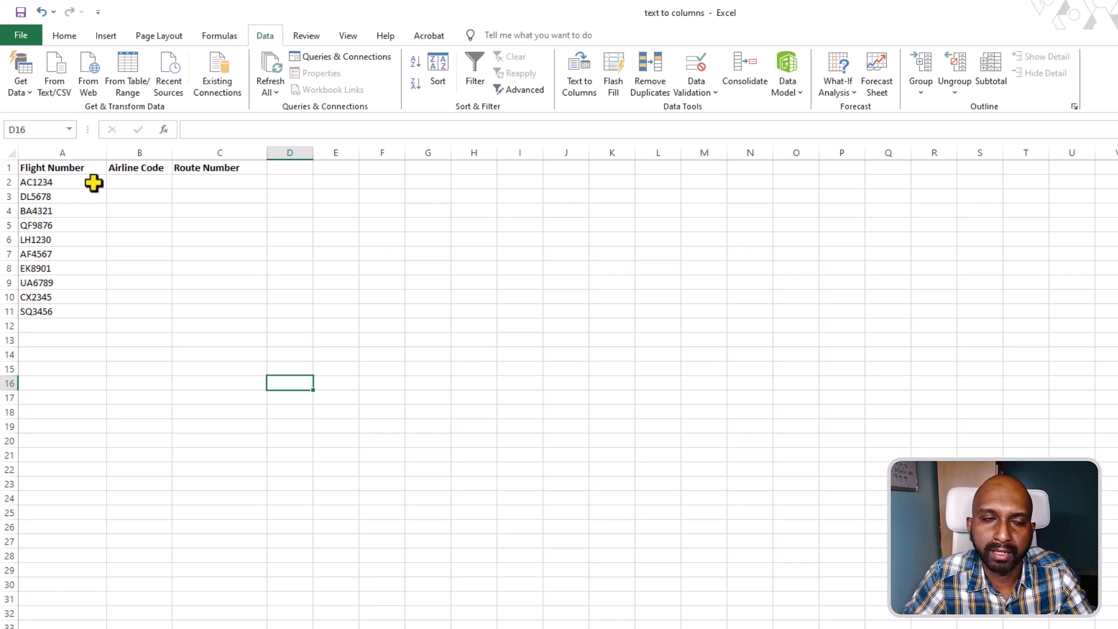
Step: On the Fixed Width sheet, start Text to Columns for the flight numbers in A2:A11 with the Fixed width data type
{"action": "left_click", "coordinate": [94, 183]}
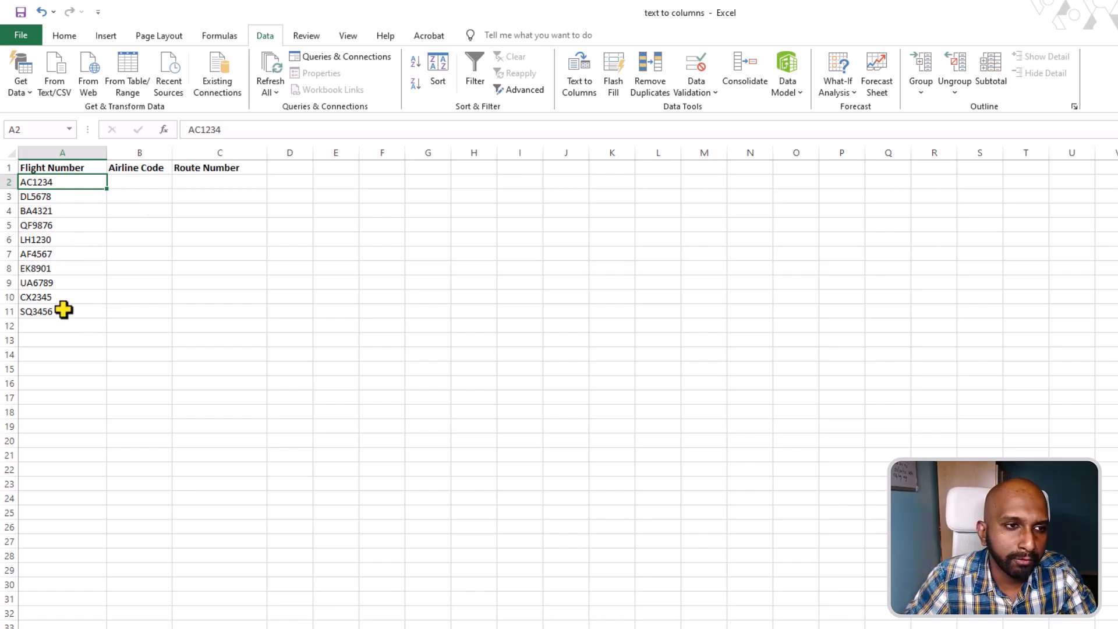
{"action": "scroll", "coordinate": [66, 304], "scroll_direction": "up", "scroll_amount": 3}
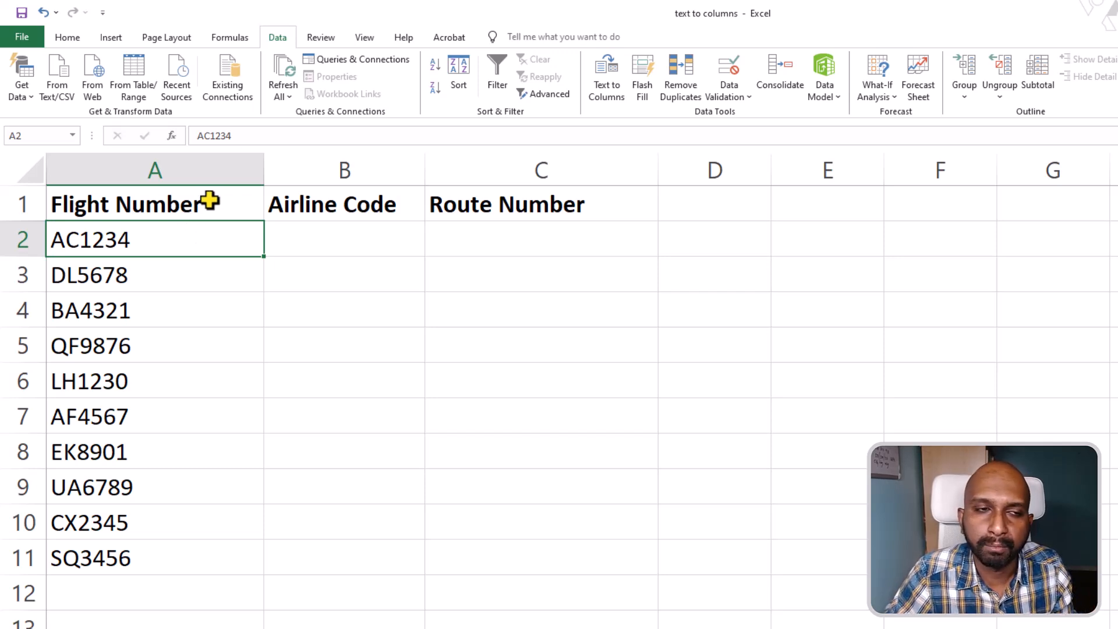
{"action": "left_click_drag", "start_coordinate": [162, 241], "coordinate": [157, 562]}
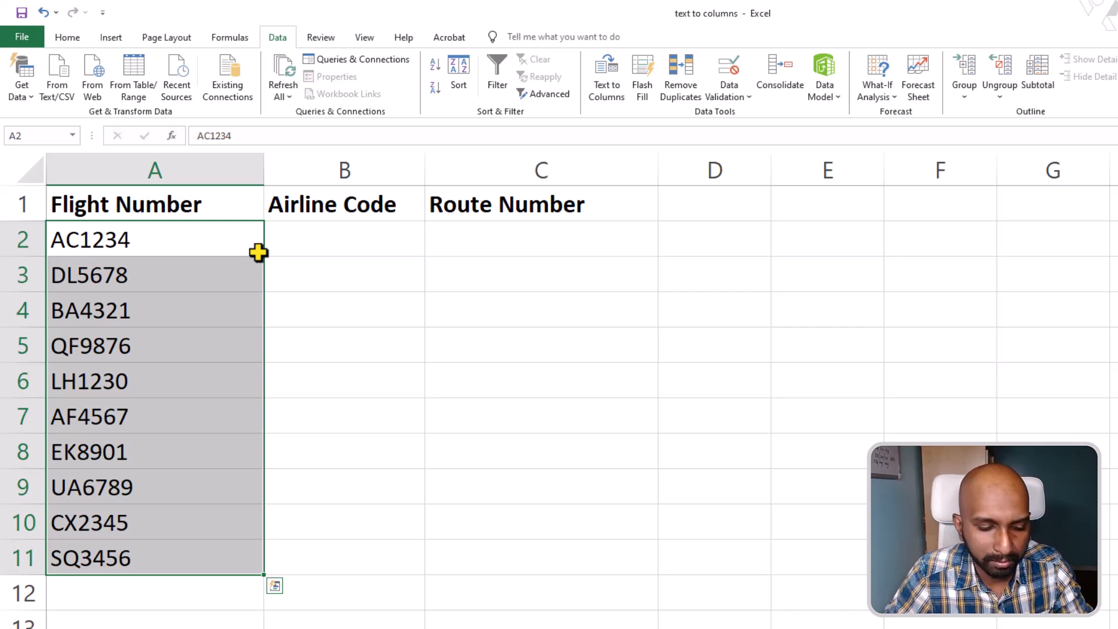
{"action": "key", "text": "alt"}
{"action": "key", "text": "a"}
{"action": "key", "text": "e"}
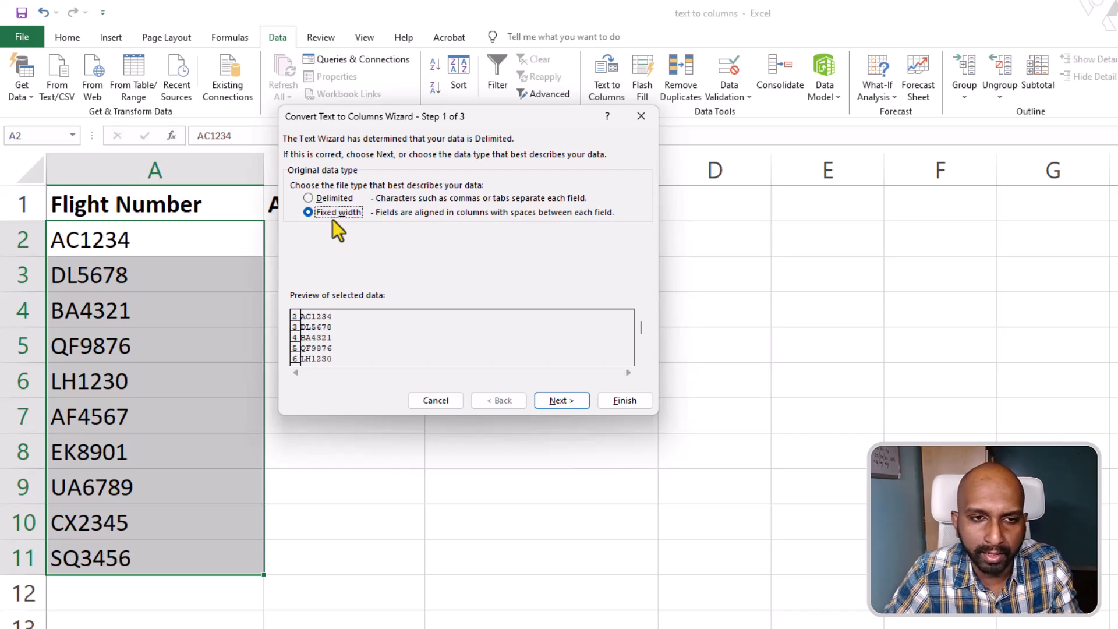
Step: Add a column break after the two-letter airline code and continue to the column data format
{"action": "left_click", "coordinate": [554, 401]}
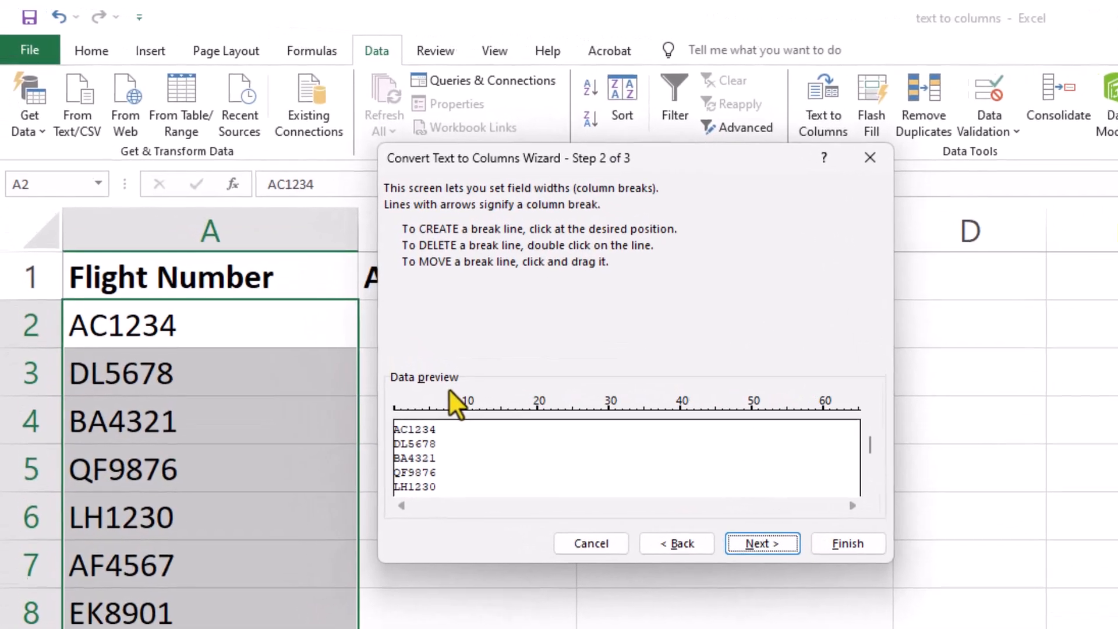
{"action": "left_click", "coordinate": [414, 423]}
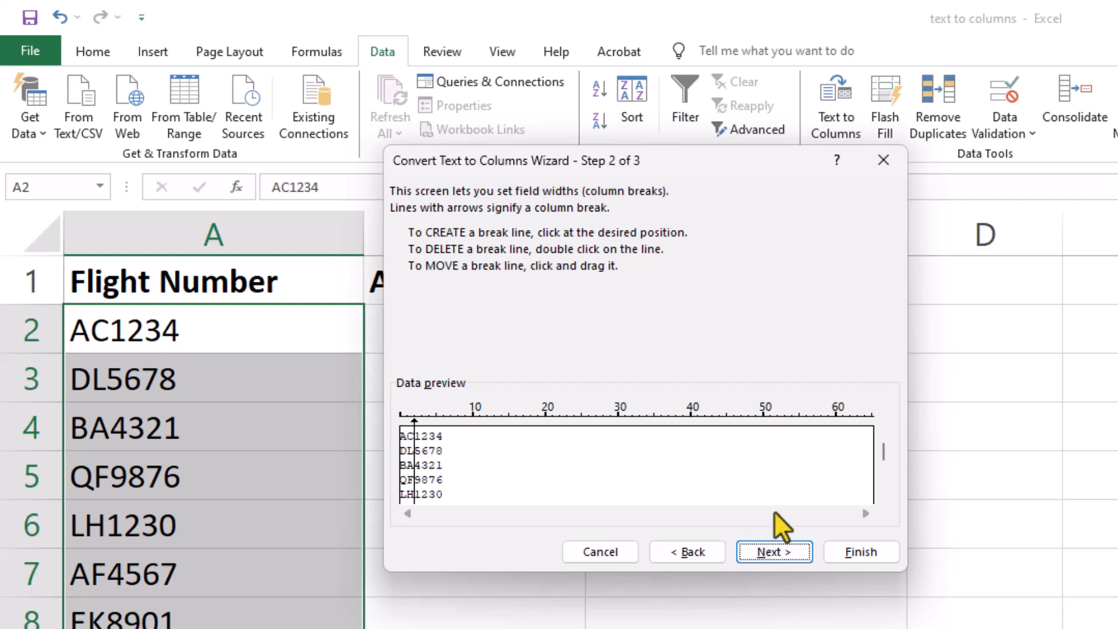
{"action": "left_click", "coordinate": [767, 550]}
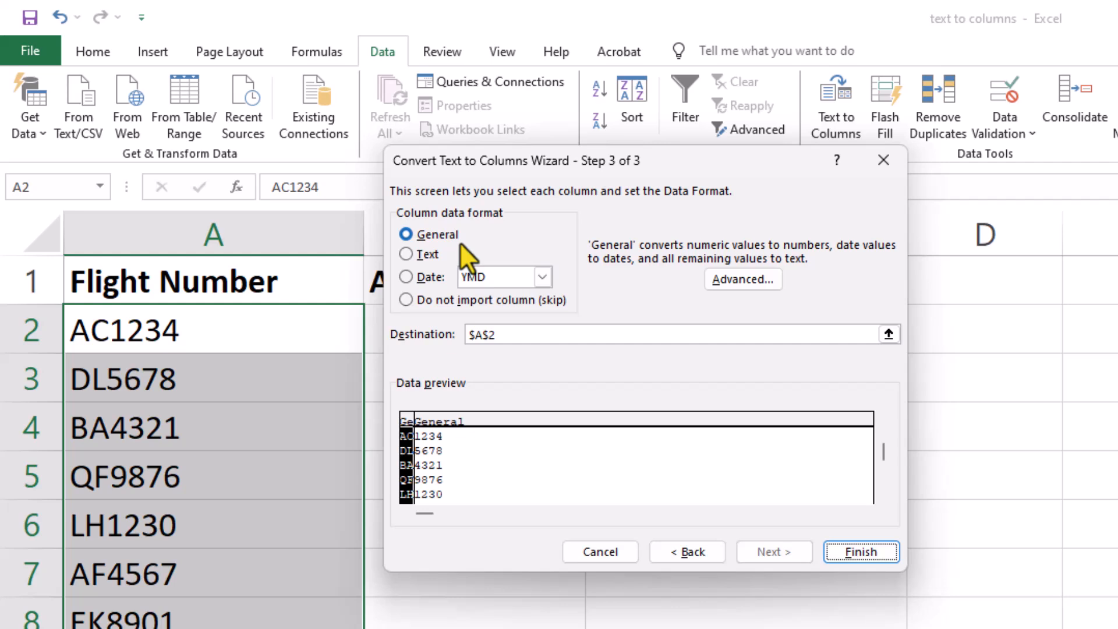
Step: Set the destination of the split flight numbers to cell $B$2 and finish the conversion
{"action": "left_click_drag", "start_coordinate": [531, 176], "coordinate": [897, 224]}
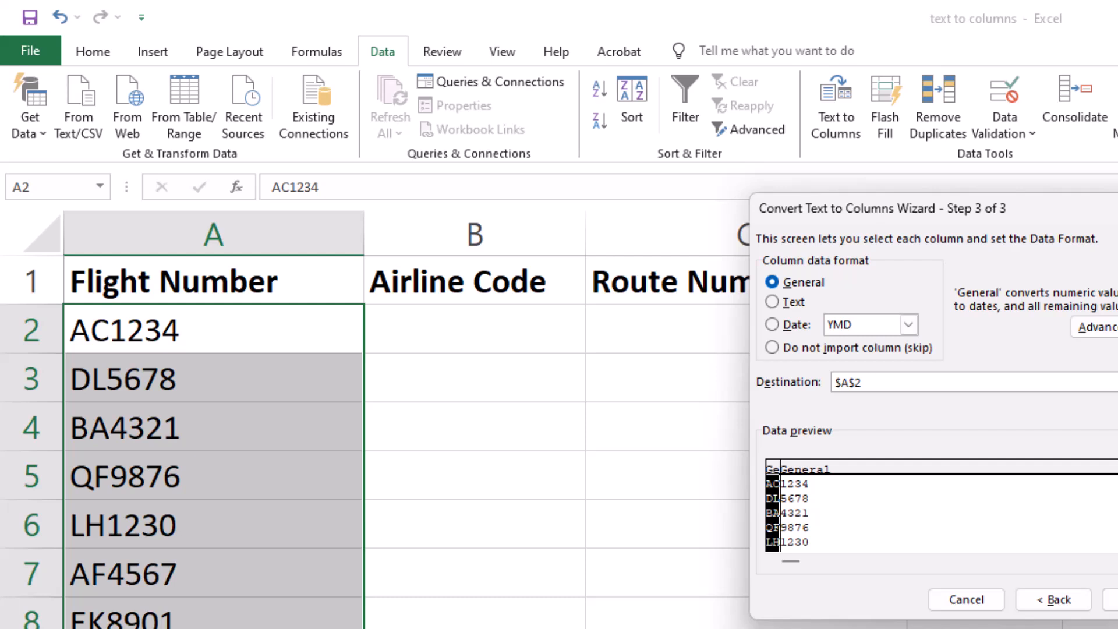
{"action": "left_click", "coordinate": [1117, 382]}
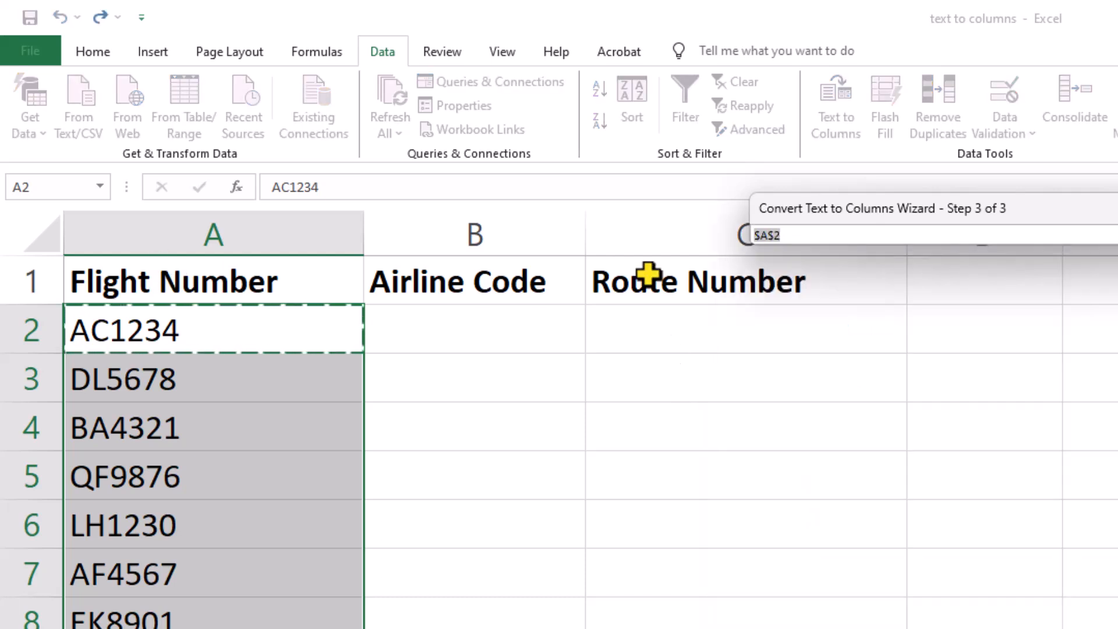
{"action": "left_click", "coordinate": [474, 328]}
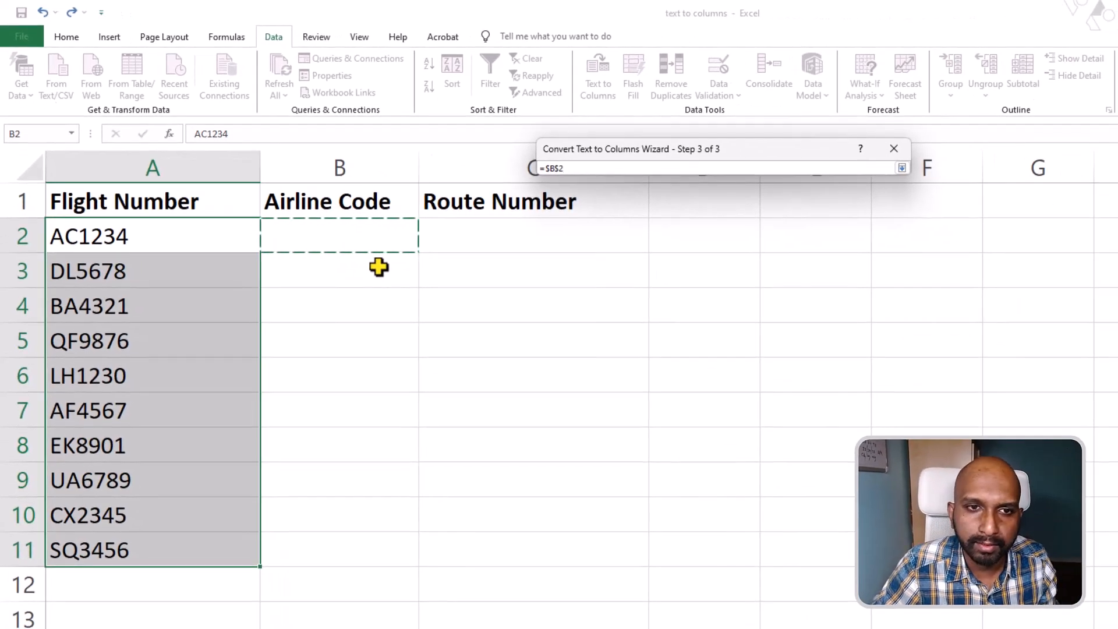
{"action": "key", "text": "Return"}
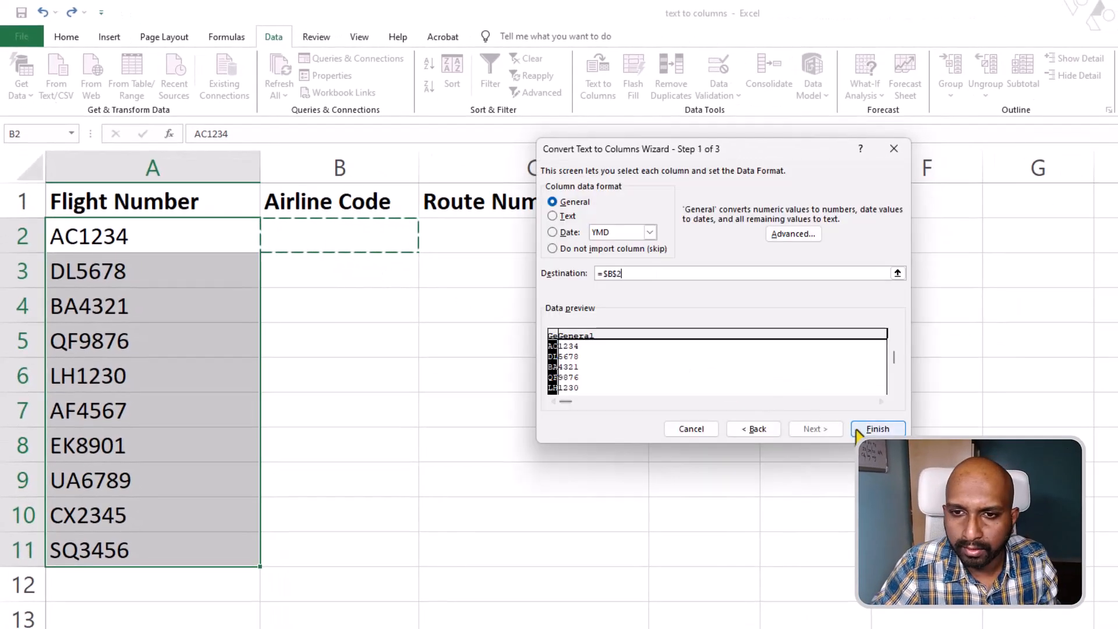
{"action": "left_click", "coordinate": [857, 428]}
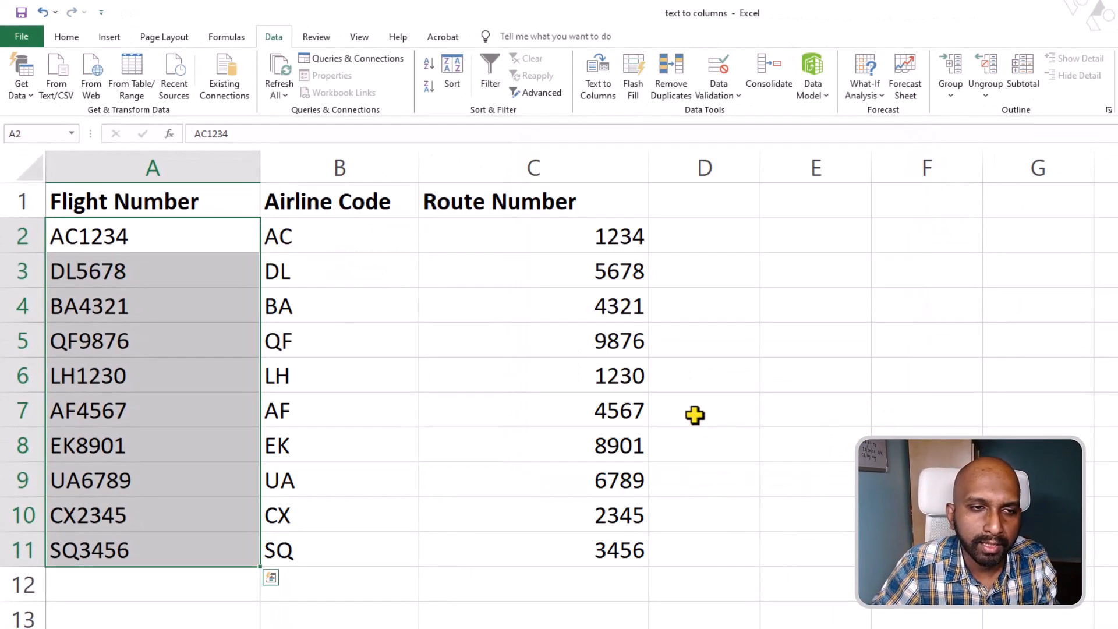
Step: Compare the airline codes in column B and route numbers in column C with the original flight numbers in A2:A11
{"action": "left_click", "coordinate": [444, 311]}
{"action": "left_click_drag", "start_coordinate": [346, 232], "coordinate": [553, 530]}
{"action": "left_click_drag", "start_coordinate": [134, 243], "coordinate": [169, 550]}
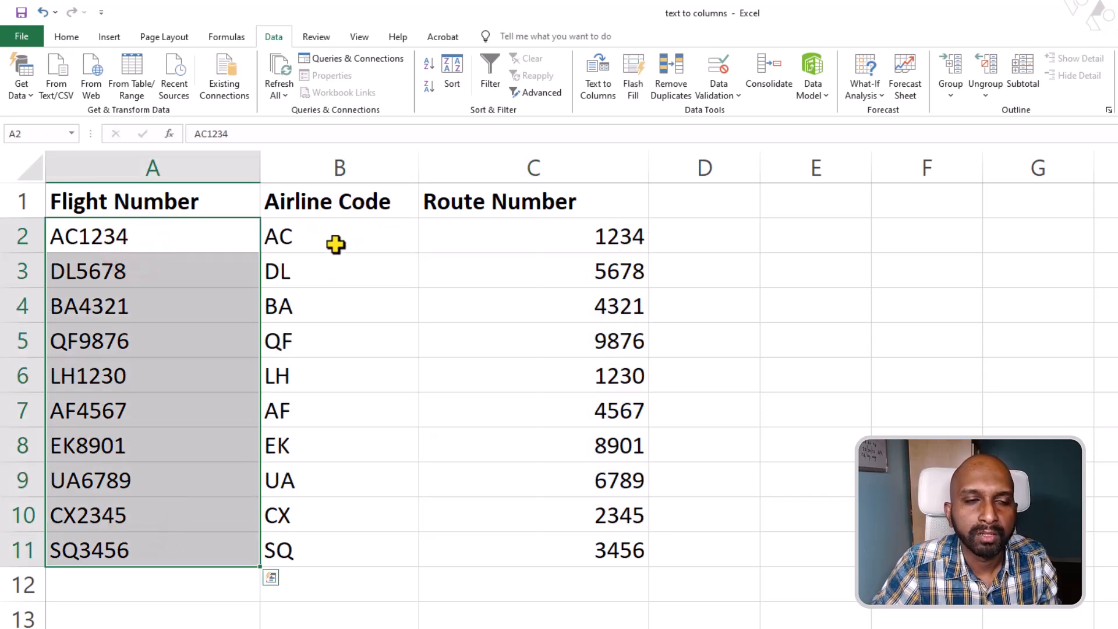
{"action": "left_click_drag", "start_coordinate": [372, 236], "coordinate": [352, 515]}
{"action": "left_click", "coordinate": [531, 231], "text": "ctrl"}
{"action": "left_click_drag", "start_coordinate": [531, 232], "coordinate": [512, 569]}
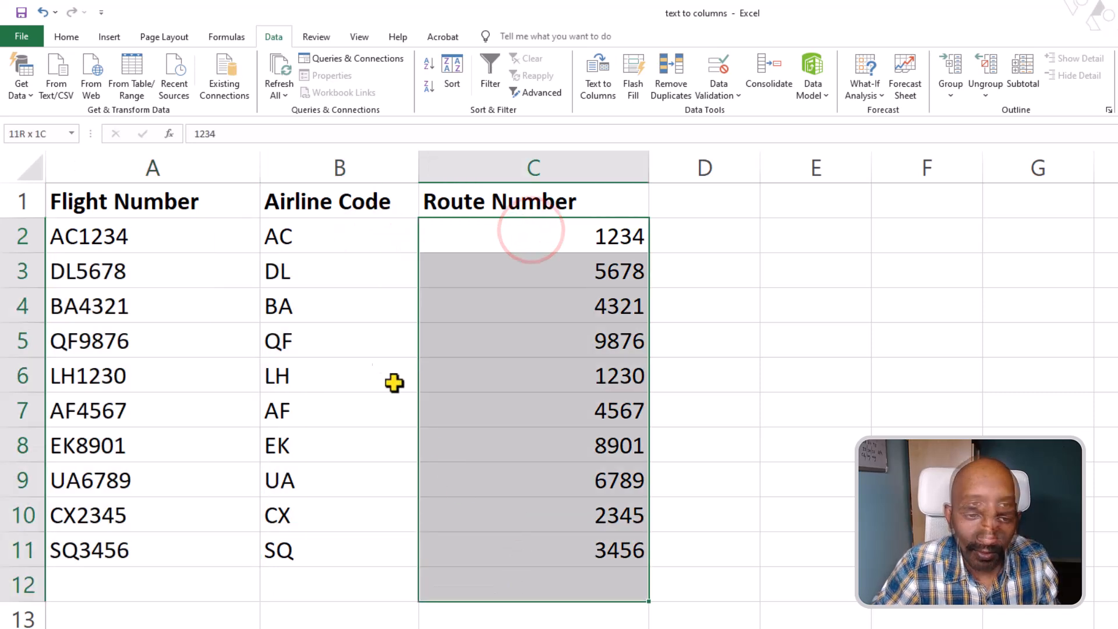
{"action": "left_click", "coordinate": [541, 553]}
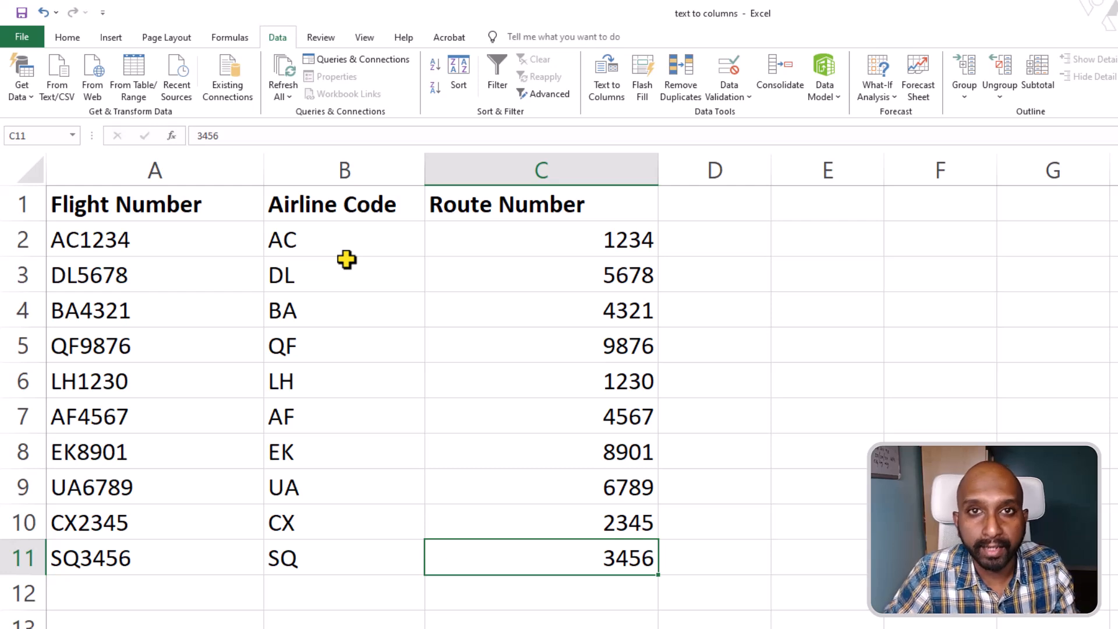
{"action": "mouse_move", "coordinate": [182, 243]}
{"action": "left_mouse_down"}
{"action": "mouse_move", "coordinate": [165, 357]}
{"action": "mouse_move", "coordinate": [169, 564]}
{"action": "left_mouse_up"}
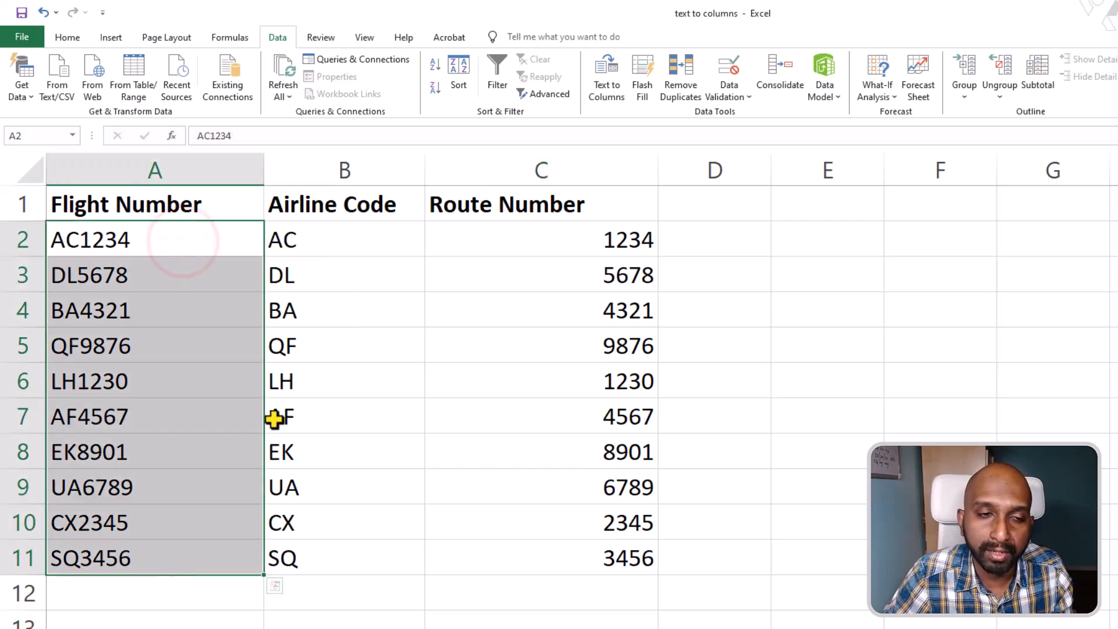
{"action": "left_click_drag", "start_coordinate": [326, 245], "coordinate": [361, 558]}
{"action": "left_click", "coordinate": [215, 247]}
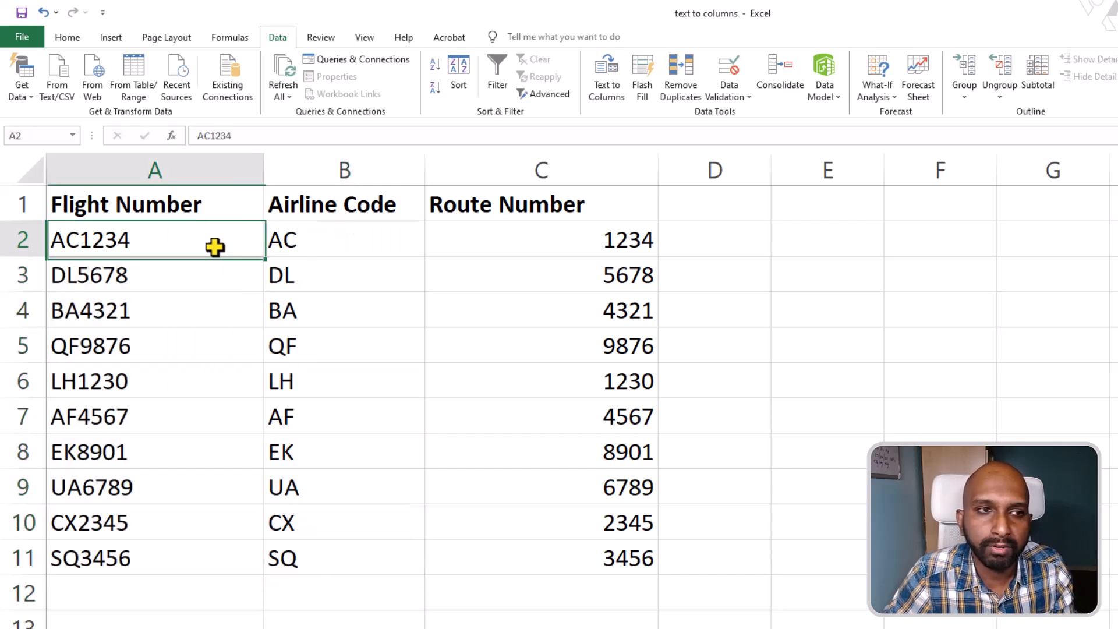
{"action": "left_click_drag", "start_coordinate": [323, 240], "coordinate": [324, 457]}
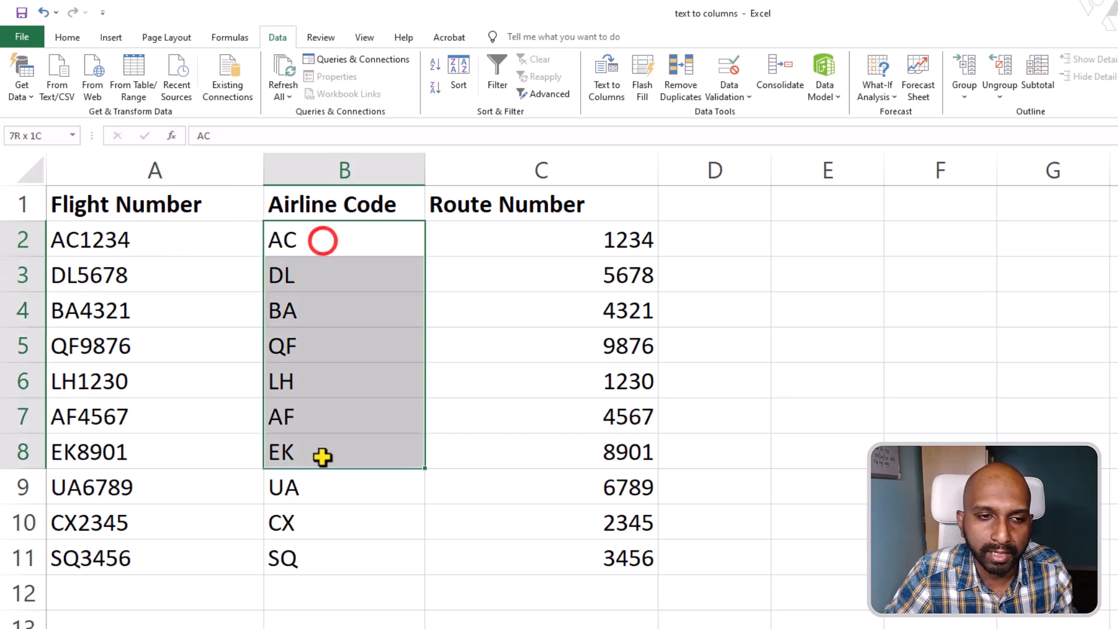
{"action": "left_click", "coordinate": [191, 228]}
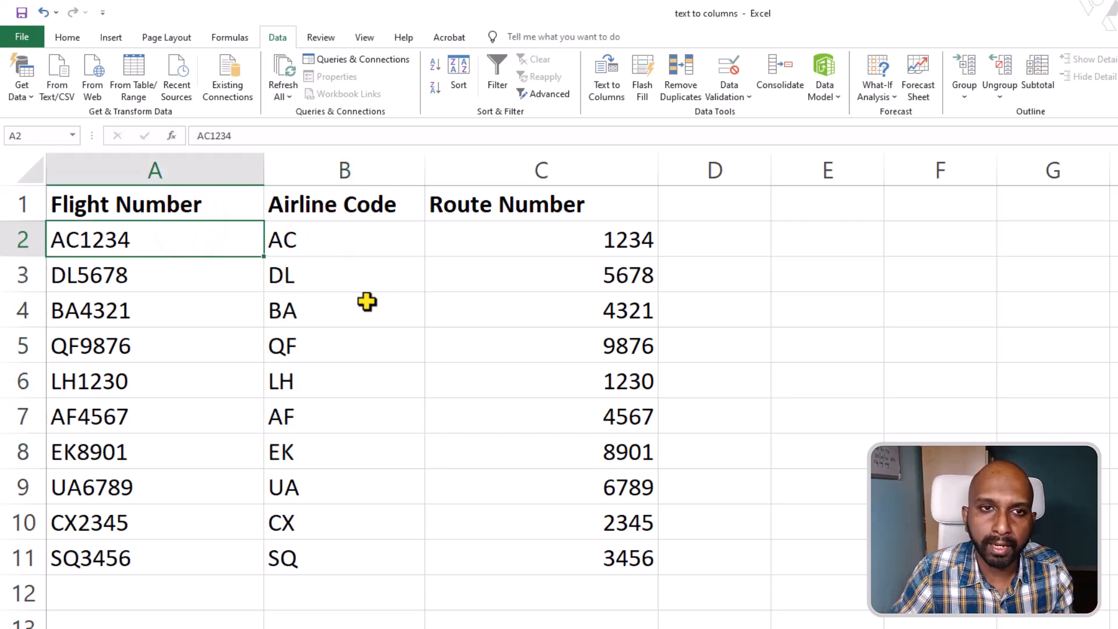